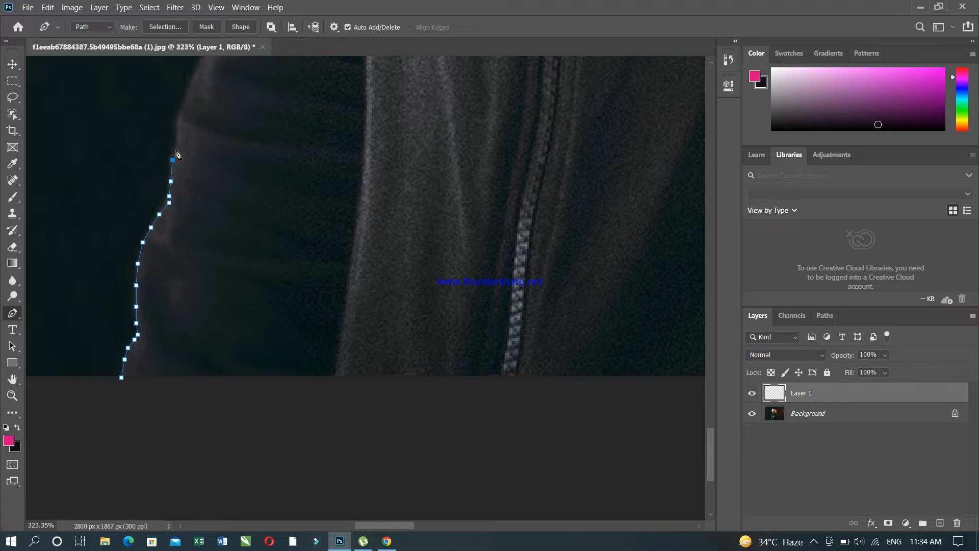
Extend the Pen path up the outer edge of the jacket's left sleeve near the bottom of the photo
{"action": "left_click", "coordinate": [179, 113]}
{"action": "left_click", "coordinate": [185, 102]}
{"action": "left_click", "coordinate": [189, 86]}
{"action": "left_click", "coordinate": [194, 61]}
{"action": "key", "text": "z"}
{"action": "right_click", "coordinate": [196, 59]}
{"action": "left_click", "coordinate": [177, 77]}
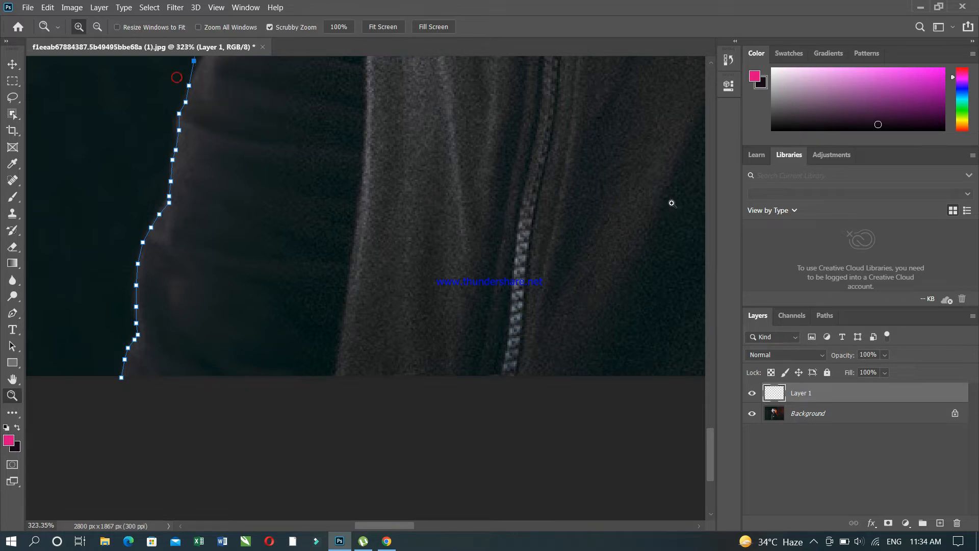
Undo the last stray anchor points and continue the path along the lower sleeve edge to its first small fold
{"action": "left_click_drag", "start_coordinate": [711, 433], "coordinate": [721, 402]}
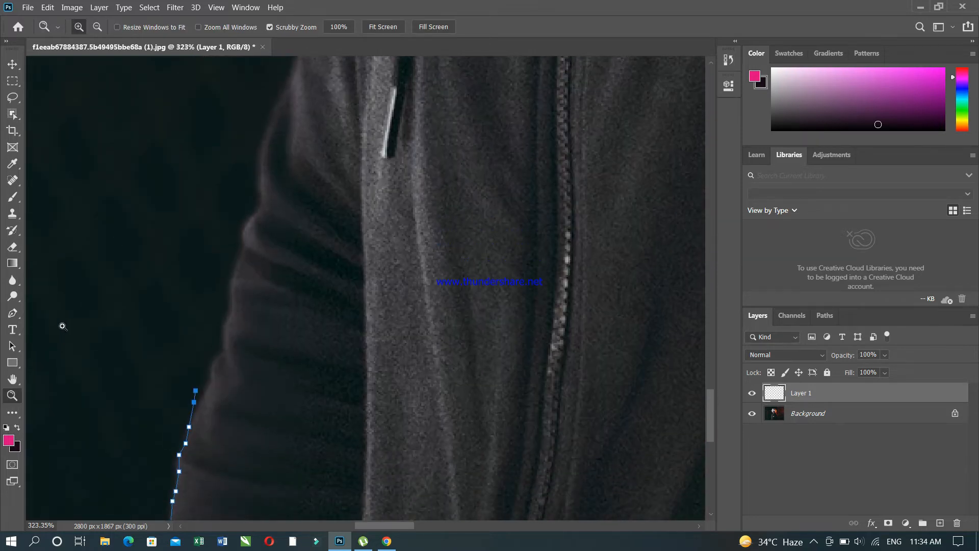
{"action": "key", "text": "ctrl+z"}
{"action": "key", "text": "ctrl+z"}
{"action": "key", "text": "p"}
{"action": "left_click", "coordinate": [201, 399]}
{"action": "left_click", "coordinate": [209, 387]}
{"action": "left_click", "coordinate": [213, 363]}
{"action": "left_click", "coordinate": [219, 359]}
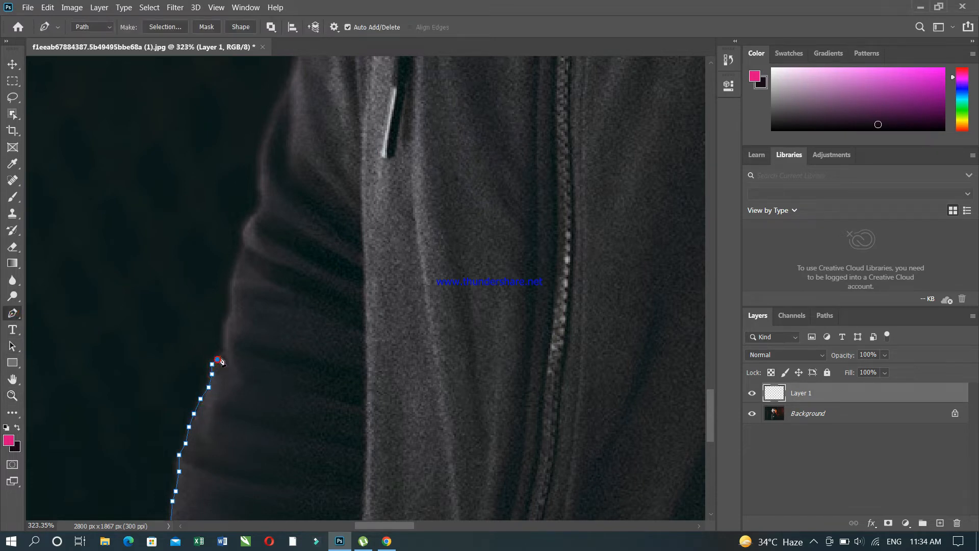
Trace the sleeve's outer edge from the small fold up to the protruding crease at the elbow
{"action": "left_click", "coordinate": [223, 339]}
{"action": "left_click", "coordinate": [227, 320]}
{"action": "left_click", "coordinate": [228, 295]}
{"action": "left_click", "coordinate": [230, 288]}
{"action": "left_click", "coordinate": [241, 258]}
{"action": "left_click", "coordinate": [241, 247]}
{"action": "left_click", "coordinate": [244, 235]}
{"action": "left_click", "coordinate": [246, 226]}
{"action": "left_click", "coordinate": [255, 216]}
Continue the path above the elbow crease, following the sleeve's curve inward toward the upper arm
{"action": "left_click", "coordinate": [256, 208]}
{"action": "left_click", "coordinate": [257, 195]}
{"action": "left_click", "coordinate": [255, 166]}
{"action": "left_click", "coordinate": [258, 146]}
{"action": "left_click", "coordinate": [266, 125]}
{"action": "left_click", "coordinate": [278, 102]}
{"action": "left_click", "coordinate": [285, 86]}
{"action": "left_click", "coordinate": [290, 72]}
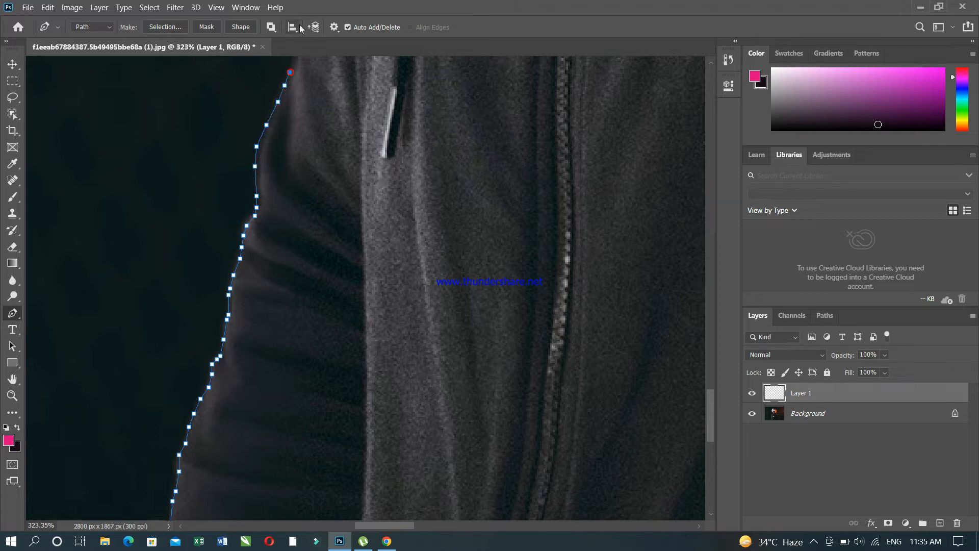
Trace the slanted sleeve edge above the elbow up to where the upper arm's outline turns vertical
{"action": "key", "text": "z"}
{"action": "left_click_drag", "start_coordinate": [710, 415], "coordinate": [710, 384]}
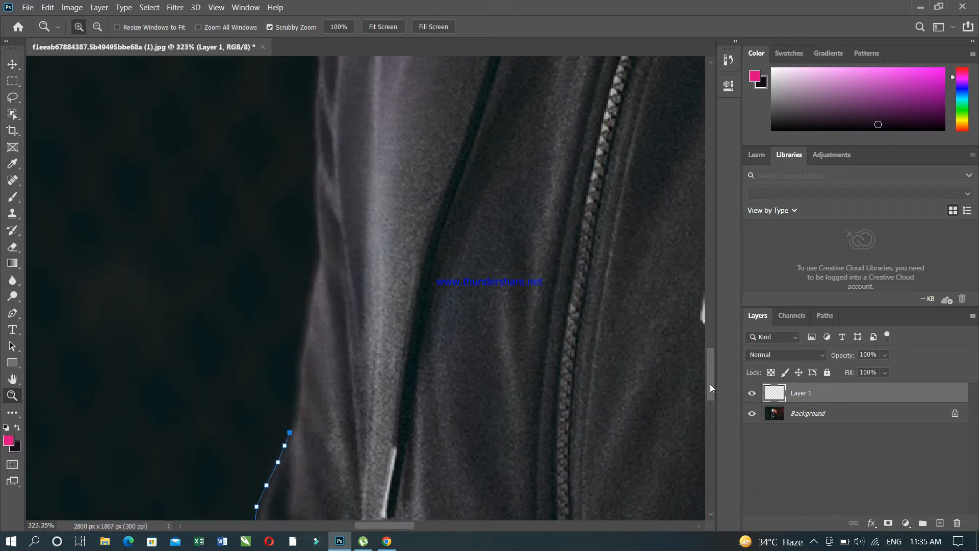
{"action": "key", "text": "p"}
{"action": "left_click", "coordinate": [296, 409]}
{"action": "left_click", "coordinate": [297, 394]}
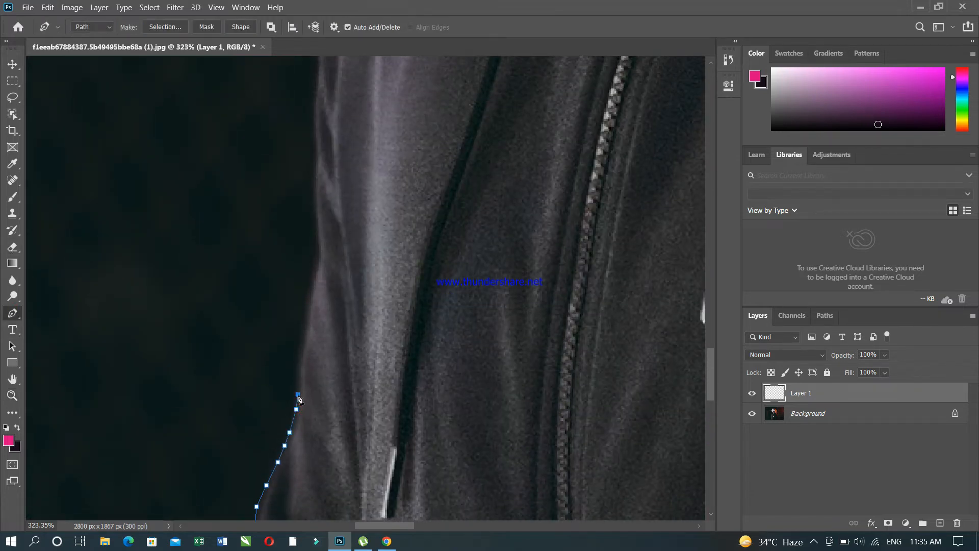
{"action": "left_click", "coordinate": [305, 343]}
{"action": "left_click", "coordinate": [311, 307]}
{"action": "left_click", "coordinate": [314, 282]}
{"action": "left_click", "coordinate": [318, 260]}
Add anchor points up the nearly vertical outer edge of the left upper arm
{"action": "left_click", "coordinate": [319, 231]}
{"action": "left_click", "coordinate": [316, 196]}
{"action": "left_click", "coordinate": [316, 172]}
{"action": "left_click", "coordinate": [314, 153]}
{"action": "left_click", "coordinate": [314, 132]}
{"action": "left_click", "coordinate": [314, 116]}
{"action": "left_click", "coordinate": [316, 92]}
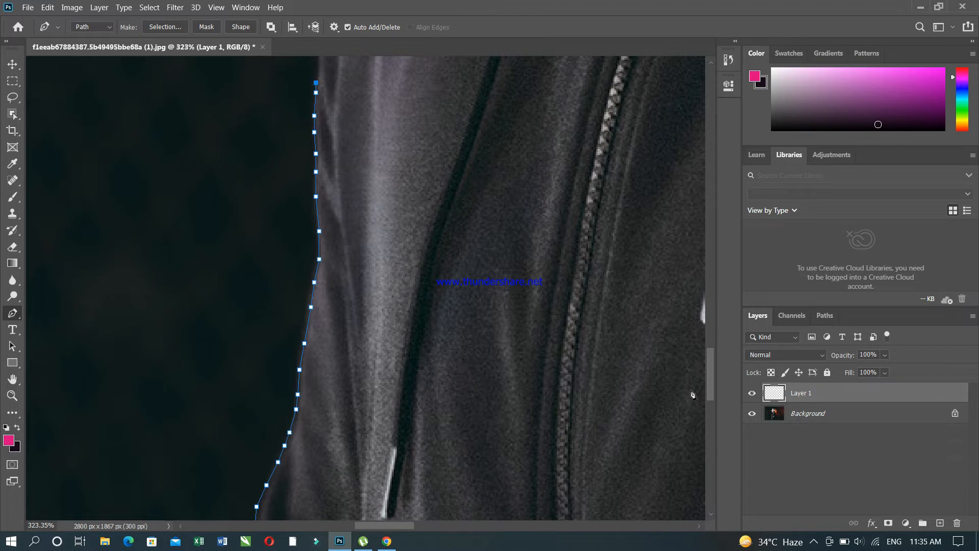
Extend the path up the left upper arm toward the shoulder, replacing the one misplaced anchor point
{"action": "left_click_drag", "start_coordinate": [708, 387], "coordinate": [711, 343]}
{"action": "left_click", "coordinate": [319, 445]}
{"action": "left_click", "coordinate": [320, 419]}
{"action": "left_click", "coordinate": [325, 402]}
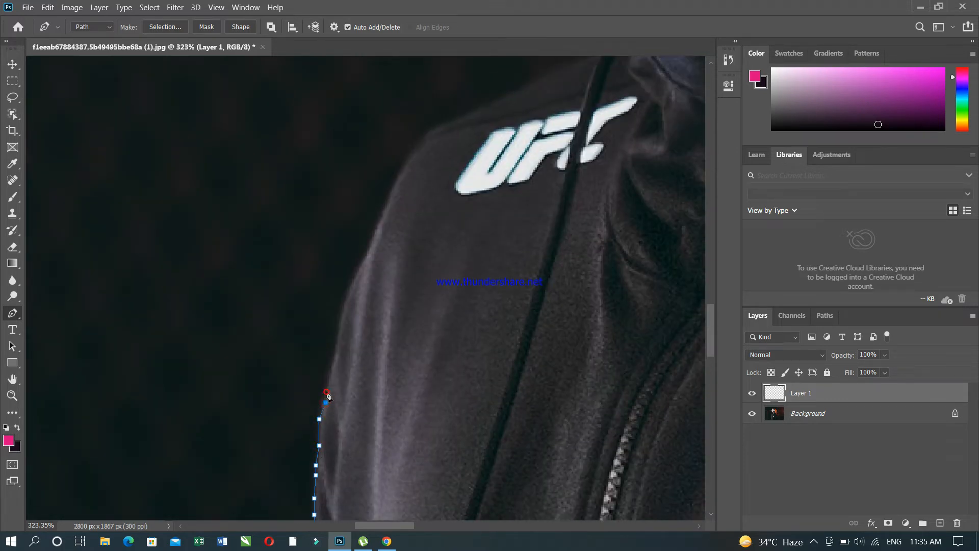
{"action": "key", "text": "ctrl+z"}
{"action": "left_click", "coordinate": [324, 407]}
{"action": "left_click", "coordinate": [324, 398]}
{"action": "left_click", "coordinate": [329, 377]}
{"action": "left_click", "coordinate": [335, 355]}
{"action": "left_click", "coordinate": [337, 334]}
{"action": "left_click", "coordinate": [339, 320]}
{"action": "left_click", "coordinate": [342, 308]}
{"action": "left_click", "coordinate": [348, 297]}
Trace the rounded outer curve of the left shoulder beside the UFC logo with closely spaced anchor points
{"action": "left_click", "coordinate": [370, 240]}
{"action": "left_click", "coordinate": [377, 222]}
{"action": "left_click", "coordinate": [388, 195]}
{"action": "left_click", "coordinate": [402, 163]}
{"action": "left_click", "coordinate": [415, 145]}
{"action": "left_click", "coordinate": [420, 138]}
{"action": "left_click", "coordinate": [426, 134]}
{"action": "left_click", "coordinate": [433, 129]}
Run the path along the top of the left shoulder, above the UFC logo, to the collar's base
{"action": "left_click", "coordinate": [498, 100]}
{"action": "left_click", "coordinate": [556, 75]}
{"action": "left_click_drag", "start_coordinate": [708, 355], "coordinate": [708, 324]}
{"action": "left_click", "coordinate": [565, 277]}
{"action": "left_click", "coordinate": [585, 266]}
{"action": "left_click", "coordinate": [601, 257]}
Trace the collar's outer edge from its base up to the tip beneath the beard
{"action": "left_click", "coordinate": [610, 245]}
{"action": "left_click", "coordinate": [614, 232]}
{"action": "left_click", "coordinate": [617, 212]}
{"action": "left_click", "coordinate": [634, 169]}
{"action": "left_click", "coordinate": [646, 150]}
{"action": "left_click", "coordinate": [656, 129]}
{"action": "left_click", "coordinate": [666, 118]}
Turn the path at the collar tip and trace down the collar's inner edge
{"action": "left_click", "coordinate": [663, 128]}
{"action": "left_click", "coordinate": [658, 152]}
{"action": "left_click", "coordinate": [656, 175]}
{"action": "left_click", "coordinate": [656, 189]}
{"action": "left_click", "coordinate": [658, 200]}
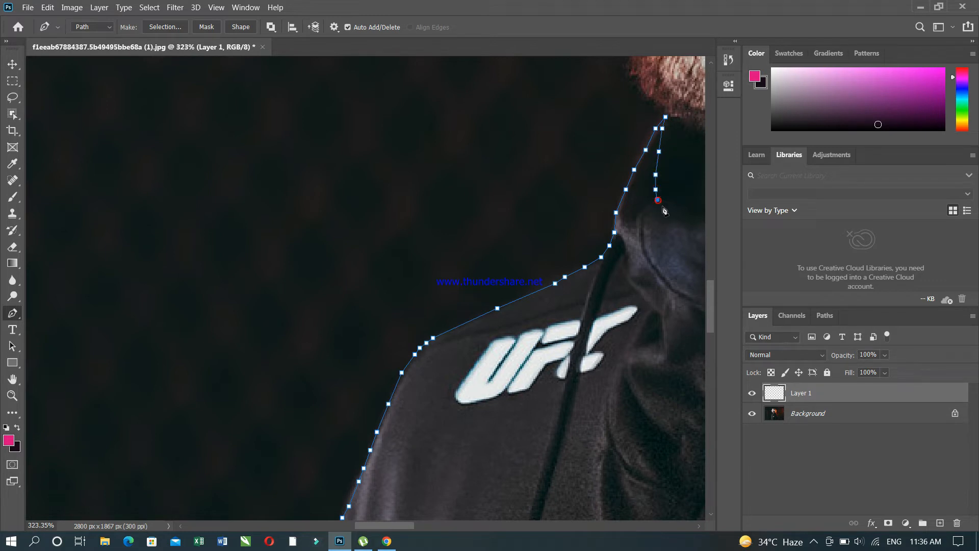
Continue the path across the front neckline, starting from the bottom of the collar's inner edge
{"action": "left_click_drag", "start_coordinate": [397, 525], "coordinate": [438, 526]}
{"action": "left_click", "coordinate": [210, 214]}
{"action": "left_click", "coordinate": [226, 215]}
{"action": "left_click", "coordinate": [256, 219]}
{"action": "left_click", "coordinate": [274, 219]}
{"action": "left_click", "coordinate": [296, 222]}
{"action": "left_click", "coordinate": [321, 228]}
Trace the rising neckline edge beneath the beard toward the right side of the collar
{"action": "left_click", "coordinate": [384, 229]}
{"action": "left_click", "coordinate": [408, 222]}
{"action": "left_click", "coordinate": [447, 209]}
{"action": "left_click", "coordinate": [506, 182]}
{"action": "left_click", "coordinate": [572, 152]}
Extend the path along the collar edge under the jaw, up to the area below the ear
{"action": "left_click_drag", "start_coordinate": [432, 522], "coordinate": [458, 523]}
{"action": "left_click_drag", "start_coordinate": [710, 319], "coordinate": [710, 301]}
{"action": "left_click", "coordinate": [273, 273]}
{"action": "left_click", "coordinate": [327, 250]}
{"action": "left_click", "coordinate": [355, 242]}
{"action": "left_click", "coordinate": [390, 227]}
{"action": "left_click", "coordinate": [422, 217]}
{"action": "left_click", "coordinate": [442, 216]}
Curve the path around the collar's upper back corner beneath the orange-lit hair
{"action": "left_click", "coordinate": [470, 214]}
{"action": "left_click", "coordinate": [485, 219]}
{"action": "left_click", "coordinate": [499, 225]}
{"action": "left_click", "coordinate": [512, 237]}
{"action": "left_click", "coordinate": [521, 246]}
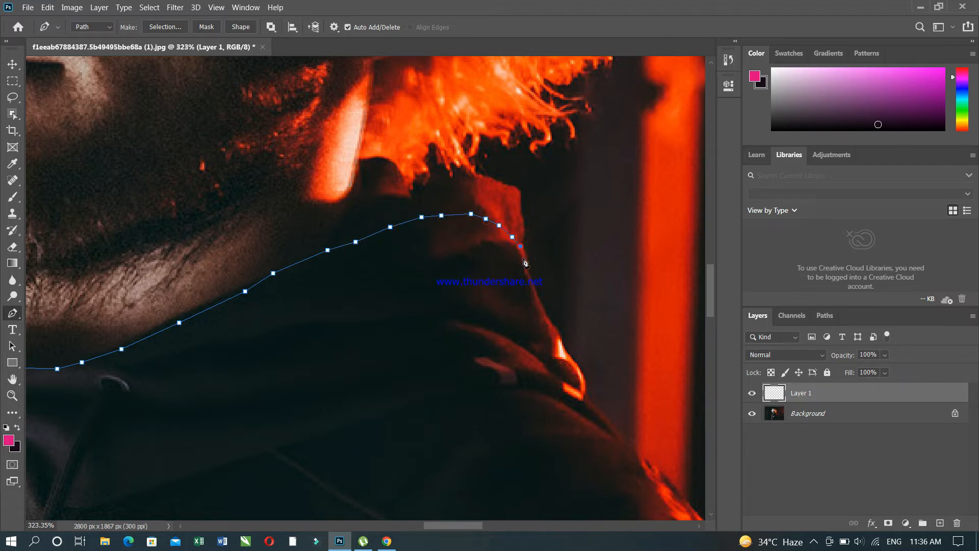
Trace down the back edge of the collar and around its brightly lit fold
{"action": "left_click", "coordinate": [529, 272]}
{"action": "left_click", "coordinate": [535, 290]}
{"action": "left_click", "coordinate": [549, 316]}
{"action": "left_click", "coordinate": [556, 327]}
{"action": "left_click", "coordinate": [567, 351]}
{"action": "left_click", "coordinate": [579, 365]}
{"action": "left_click", "coordinate": [582, 377]}
{"action": "left_click", "coordinate": [584, 394]}
Continue the path down the sloping right shoulder from the lit collar fold, along its red-lit edge
{"action": "left_click", "coordinate": [604, 411]}
{"action": "left_click", "coordinate": [616, 426]}
{"action": "left_click", "coordinate": [625, 439]}
{"action": "scroll", "coordinate": [621, 477], "scroll_direction": "right", "scroll_amount": 3}
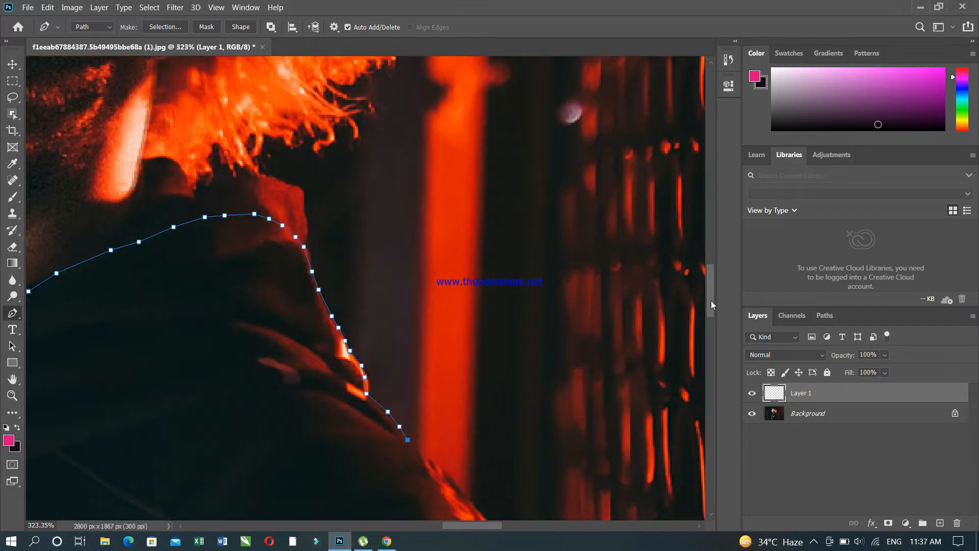
{"action": "scroll", "coordinate": [608, 312], "scroll_direction": "down", "scroll_amount": 3}
{"action": "left_click", "coordinate": [456, 293]}
{"action": "left_click", "coordinate": [488, 328]}
{"action": "left_click", "coordinate": [515, 360]}
{"action": "left_click", "coordinate": [538, 383]}
{"action": "left_click", "coordinate": [561, 417]}
{"action": "left_click", "coordinate": [585, 455]}
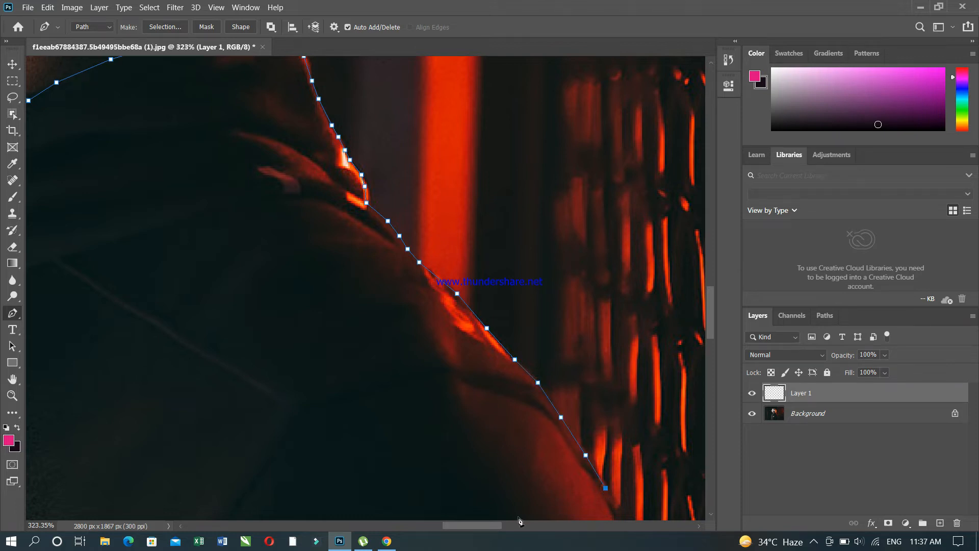
Trace the right shoulder's lower slope where it turns into the upper sleeve
{"action": "left_click_drag", "start_coordinate": [491, 528], "coordinate": [505, 529]}
{"action": "left_click_drag", "start_coordinate": [713, 306], "coordinate": [713, 339]}
{"action": "left_click", "coordinate": [459, 212]}
{"action": "left_click", "coordinate": [483, 278]}
{"action": "left_click", "coordinate": [497, 299]}
{"action": "left_click", "coordinate": [507, 323]}
{"action": "left_click", "coordinate": [515, 347]}
Add anchor points down the outer edge of the right upper sleeve, around its slight bulge
{"action": "left_click", "coordinate": [527, 374]}
{"action": "left_click", "coordinate": [532, 404]}
{"action": "left_click", "coordinate": [533, 429]}
{"action": "left_click", "coordinate": [535, 468]}
{"action": "left_click", "coordinate": [531, 489]}
{"action": "left_click", "coordinate": [530, 500]}
Extend the path down the long, nearly straight outer edge of the right sleeve beside the red-lit fence
{"action": "left_click_drag", "start_coordinate": [709, 342], "coordinate": [713, 381]}
{"action": "left_click", "coordinate": [529, 179]}
{"action": "left_click", "coordinate": [530, 274]}
{"action": "left_click", "coordinate": [537, 329]}
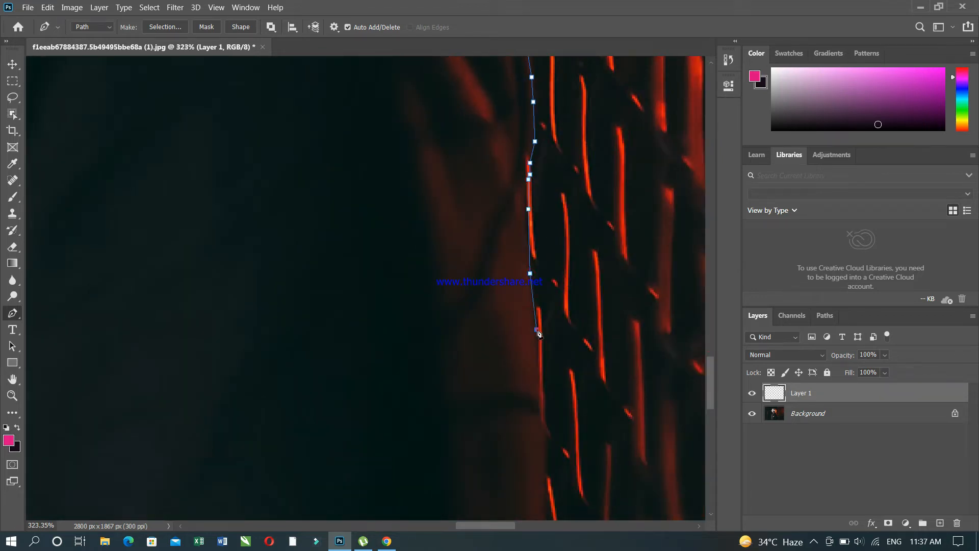
{"action": "left_click", "coordinate": [538, 381]}
{"action": "left_click", "coordinate": [542, 452]}
{"action": "left_click", "coordinate": [550, 501]}
Undo the last two anchor points on the right sleeve and place one new point along its edge
{"action": "left_click_drag", "start_coordinate": [709, 376], "coordinate": [710, 407]}
{"action": "left_click", "coordinate": [545, 265]}
{"action": "key", "text": "ctrl+z"}
{"action": "key", "text": "ctrl+z"}
{"action": "left_click", "coordinate": [546, 244]}
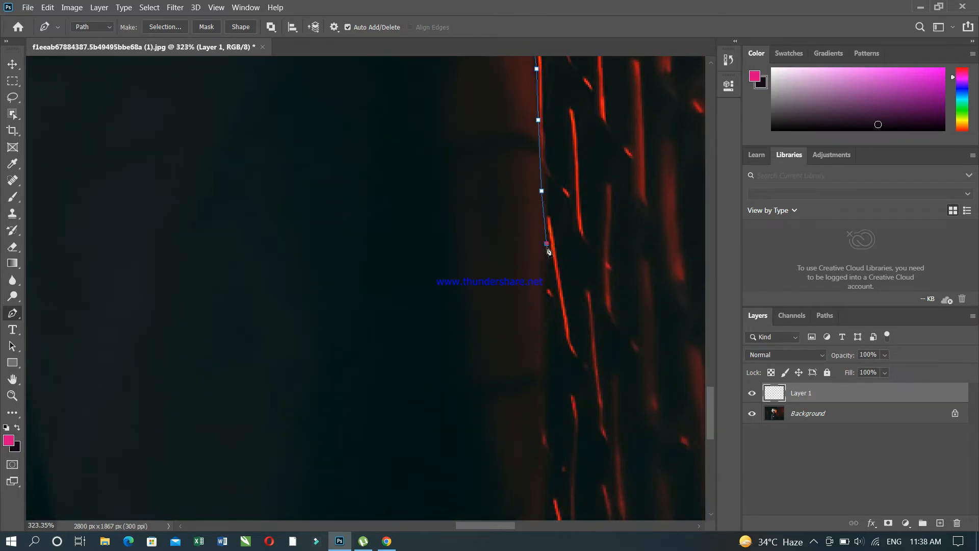
Extend the path with anchor points down the straight outer edge of the right sleeve beside the red fence
{"action": "left_click", "coordinate": [543, 257]}
{"action": "left_click", "coordinate": [549, 362]}
{"action": "left_click", "coordinate": [548, 453]}
{"action": "left_click", "coordinate": [548, 472]}
Trace the lowest part of the right sleeve's outer edge with closely spaced anchor points down to the photo's bottom edge
{"action": "scroll", "coordinate": [560, 306], "scroll_direction": "down", "scroll_amount": 5}
{"action": "left_click", "coordinate": [545, 244]}
{"action": "left_click", "coordinate": [541, 282]}
{"action": "left_click", "coordinate": [541, 304]}
{"action": "left_click", "coordinate": [542, 325]}
{"action": "left_click", "coordinate": [541, 340]}
{"action": "left_click", "coordinate": [544, 370]}
{"action": "left_click", "coordinate": [543, 417]}
{"action": "left_click", "coordinate": [540, 433]}
{"action": "left_click", "coordinate": [545, 465]}
{"action": "left_click", "coordinate": [547, 475]}
{"action": "left_click", "coordinate": [546, 481]}
Run the path along the photo's bottom edge and close it at its starting point at the jacket's lower-left corner
{"action": "left_click_drag", "start_coordinate": [503, 527], "coordinate": [398, 523]}
{"action": "left_click", "coordinate": [237, 477]}
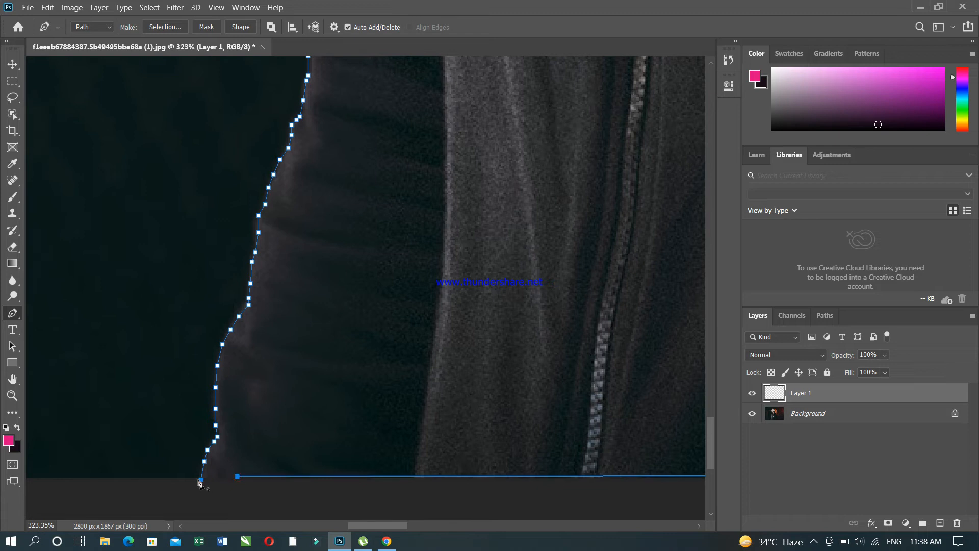
{"action": "left_click", "coordinate": [201, 481]}
{"action": "key", "text": "z"}
{"action": "right_click", "coordinate": [167, 373]}
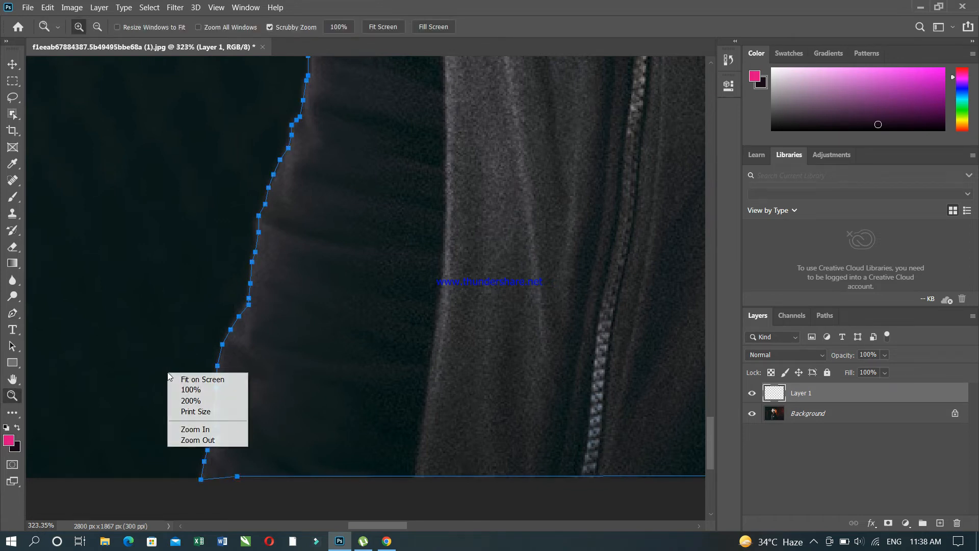
{"action": "left_click", "coordinate": [208, 377]}
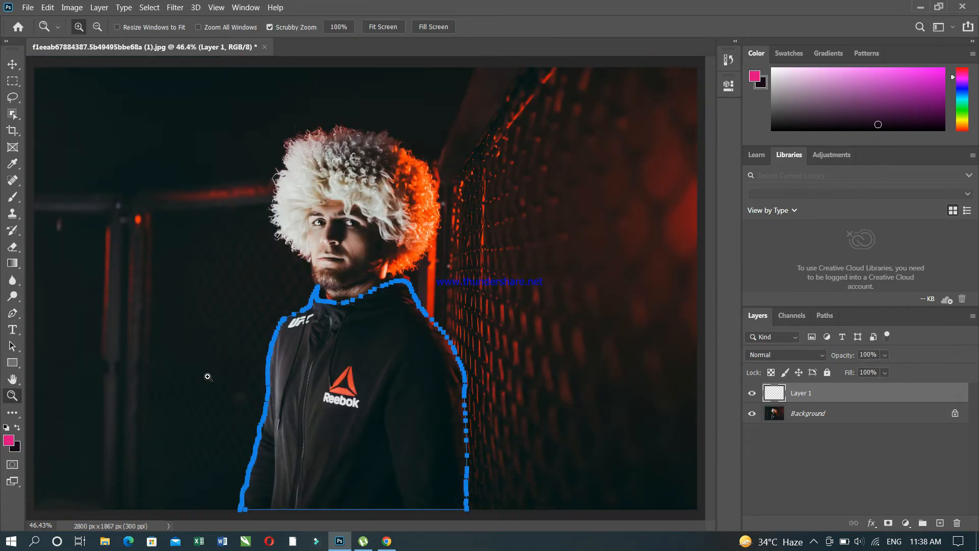
Try stroking the jacket path with the pink brush on Layer 1
{"action": "key", "text": "p"}
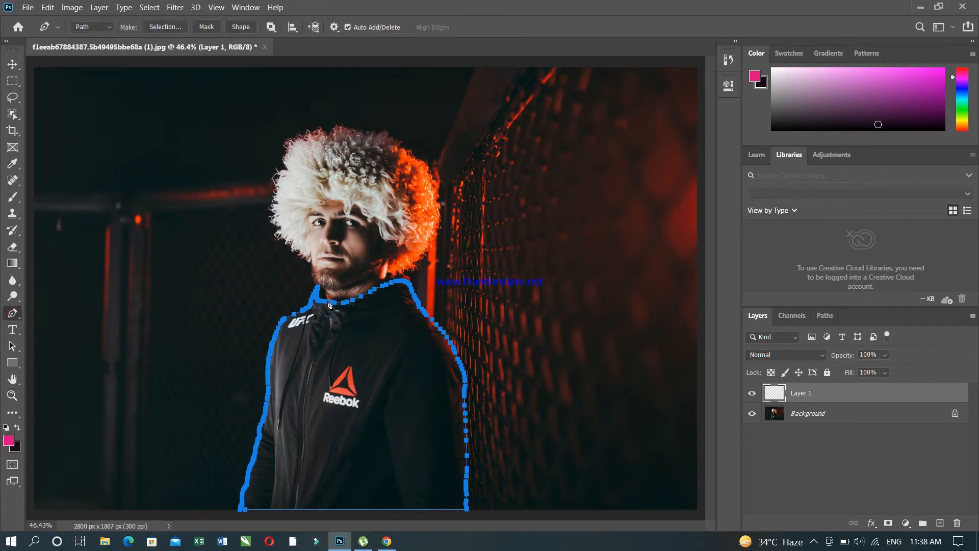
{"action": "right_click", "coordinate": [325, 306]}
{"action": "left_click", "coordinate": [387, 105]}
{"action": "left_click", "coordinate": [534, 163]}
{"action": "left_click", "coordinate": [521, 193]}
{"action": "left_click", "coordinate": [564, 170]}
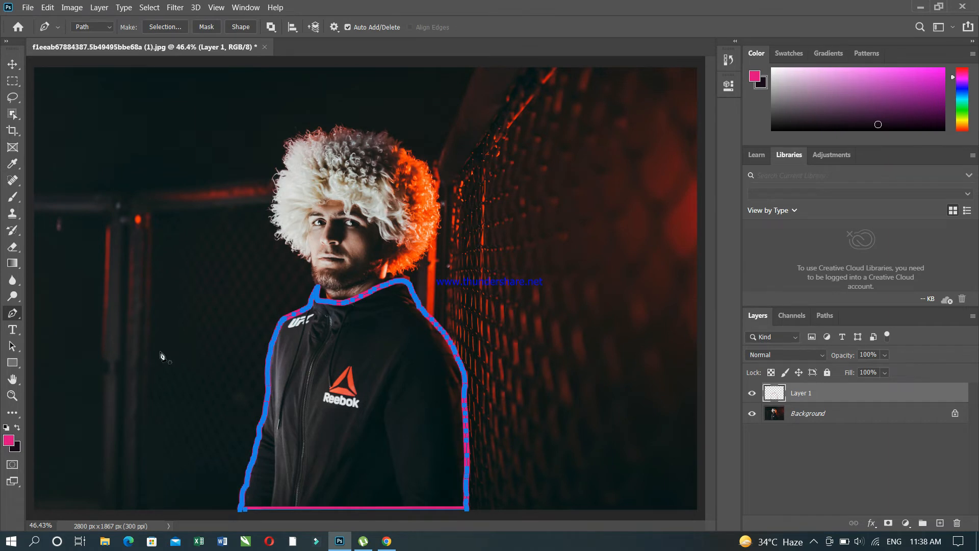
Undo the pink stroke and use white as the foreground color
{"action": "left_click", "coordinate": [7, 442]}
{"action": "left_click", "coordinate": [561, 118]}
{"action": "left_click", "coordinate": [843, 109]}
{"action": "key", "text": "ctrl+z"}
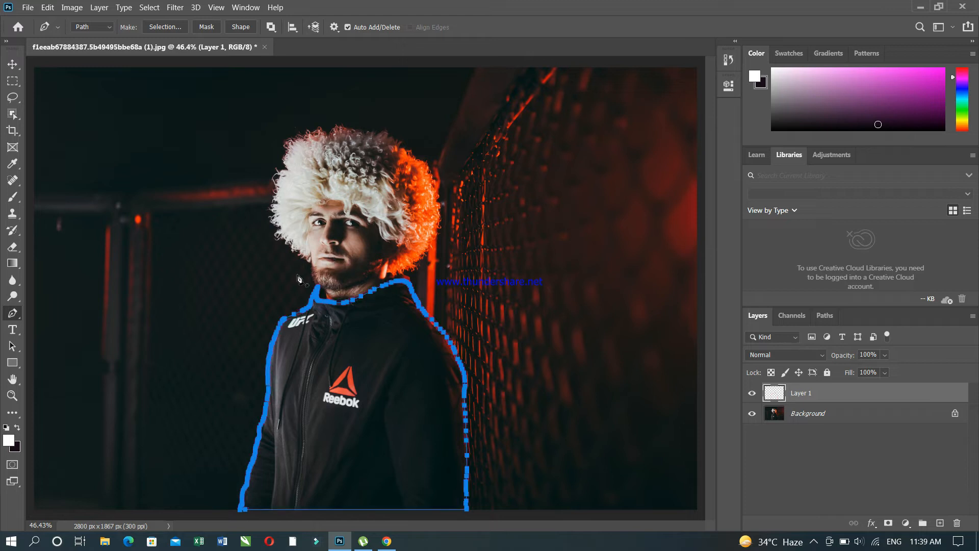
Try stroking the jacket path in white at the existing brush size and undo the stroke
{"action": "right_click", "coordinate": [355, 302]}
{"action": "left_click", "coordinate": [400, 337]}
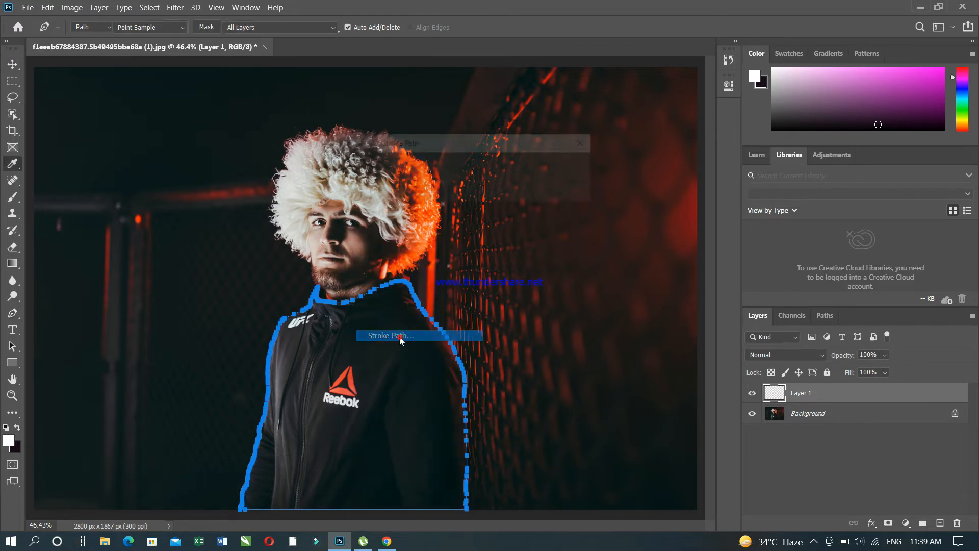
{"action": "left_click", "coordinate": [571, 169]}
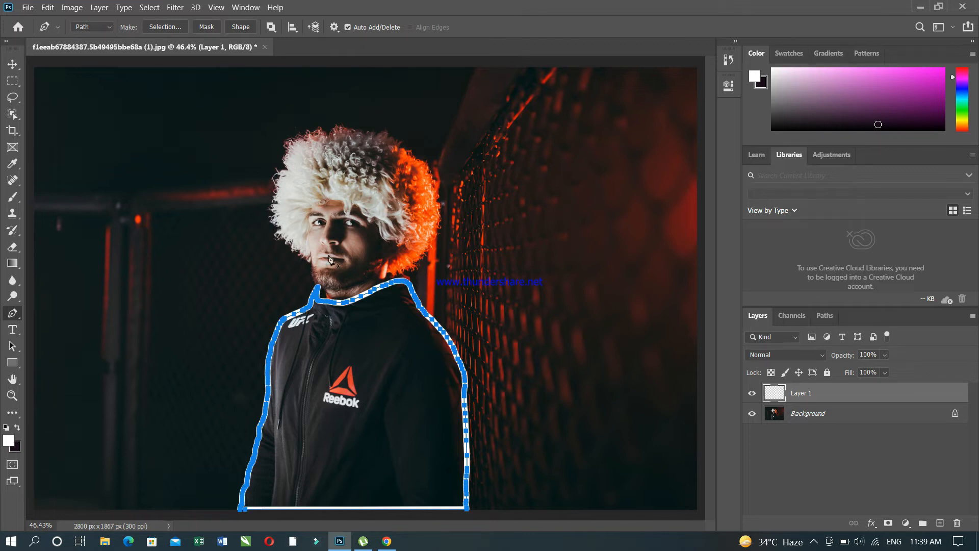
{"action": "key", "text": "ctrl+z"}
Set the brush size to 18 px, try stroking the jacket path in white and undo the stroke
{"action": "left_click", "coordinate": [17, 207]}
{"action": "left_click", "coordinate": [13, 197]}
{"action": "left_click", "coordinate": [93, 29]}
{"action": "left_click_drag", "start_coordinate": [80, 72], "coordinate": [79, 70]}
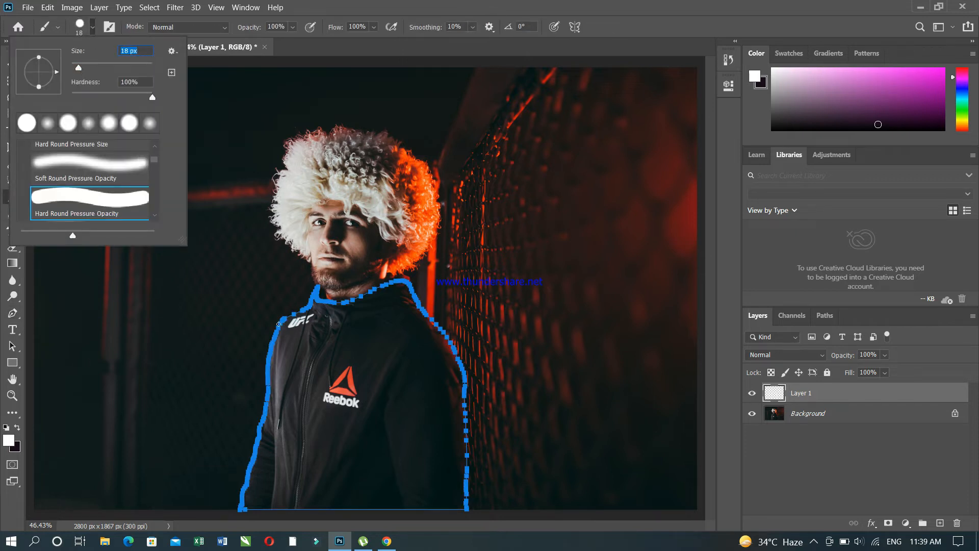
{"action": "left_click", "coordinate": [12, 313]}
{"action": "right_click", "coordinate": [336, 304]}
{"action": "left_click", "coordinate": [376, 106]}
{"action": "left_click", "coordinate": [568, 167]}
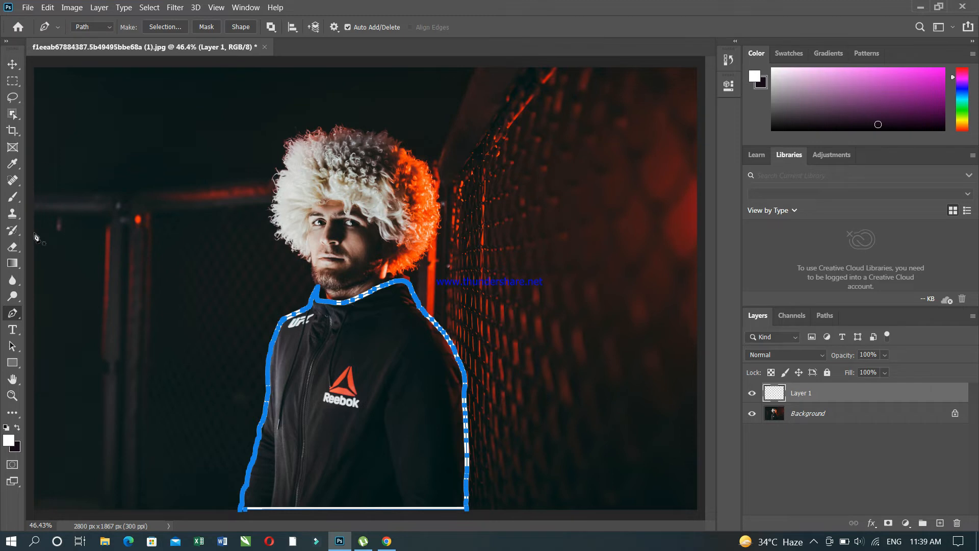
{"action": "key", "text": "ctrl+z"}
Reduce the brush size to 12 px, try stroking the jacket path in white and undo the stroke
{"action": "right_click", "coordinate": [20, 200]}
{"action": "left_click", "coordinate": [17, 204]}
{"action": "left_click", "coordinate": [93, 28]}
{"action": "left_click_drag", "start_coordinate": [81, 68], "coordinate": [79, 71]}
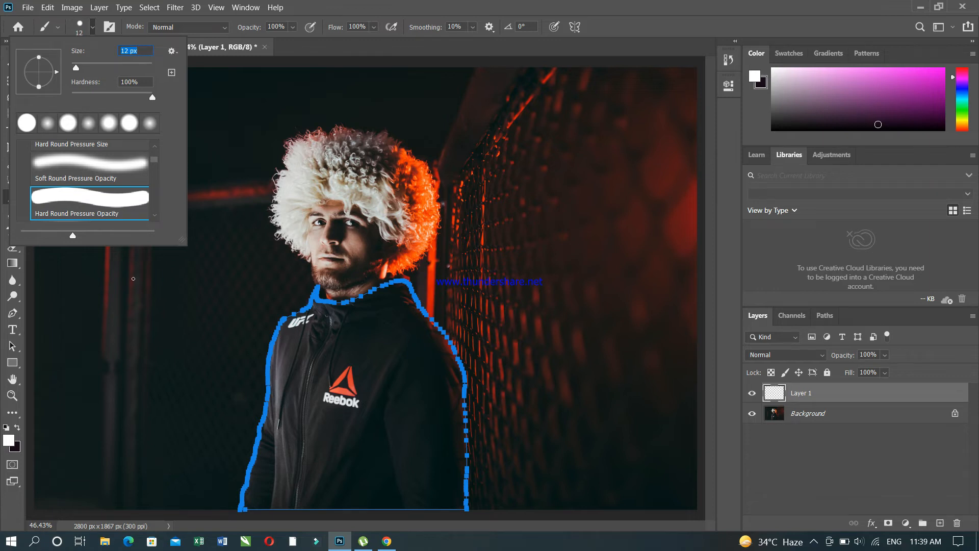
{"action": "left_click", "coordinate": [12, 313]}
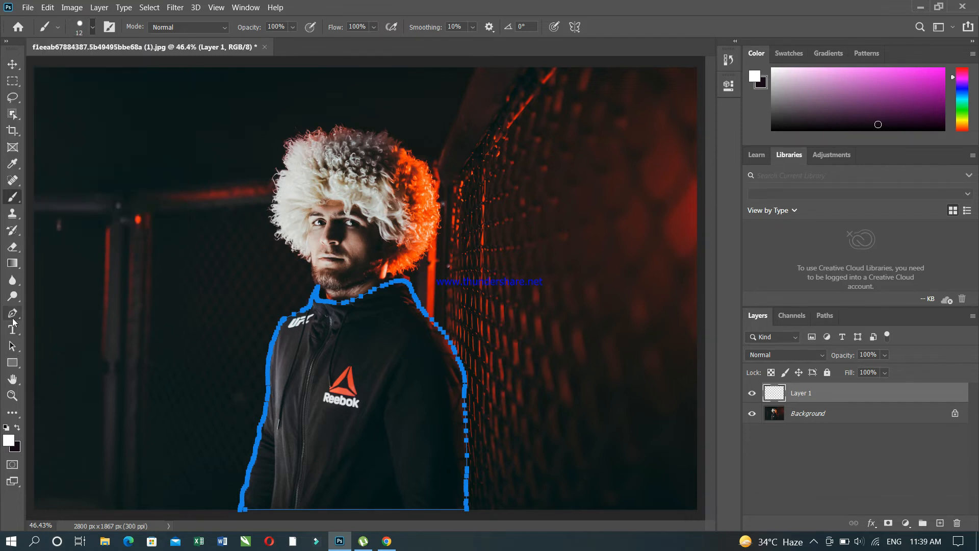
{"action": "right_click", "coordinate": [330, 308]}
{"action": "left_click", "coordinate": [374, 106]}
{"action": "left_click", "coordinate": [563, 168]}
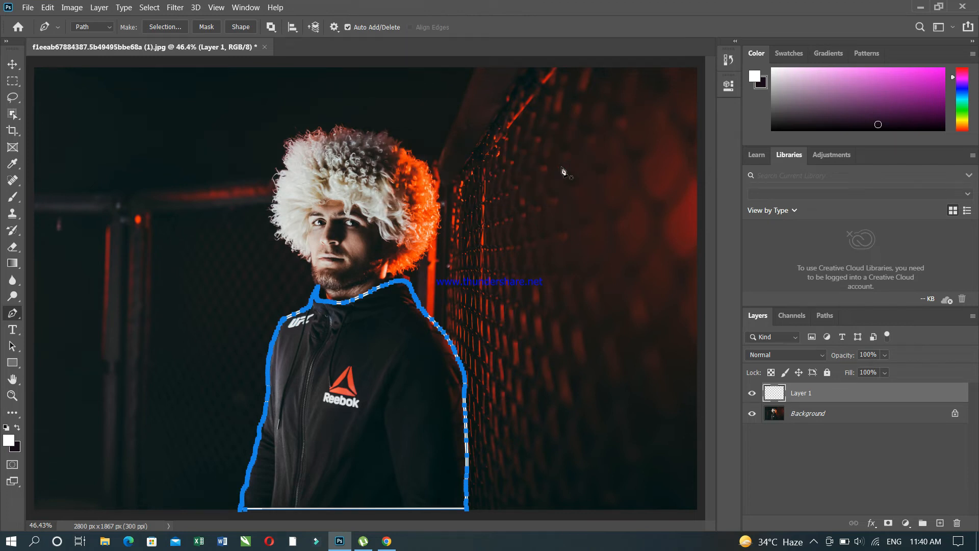
{"action": "key", "text": "ctrl+z"}
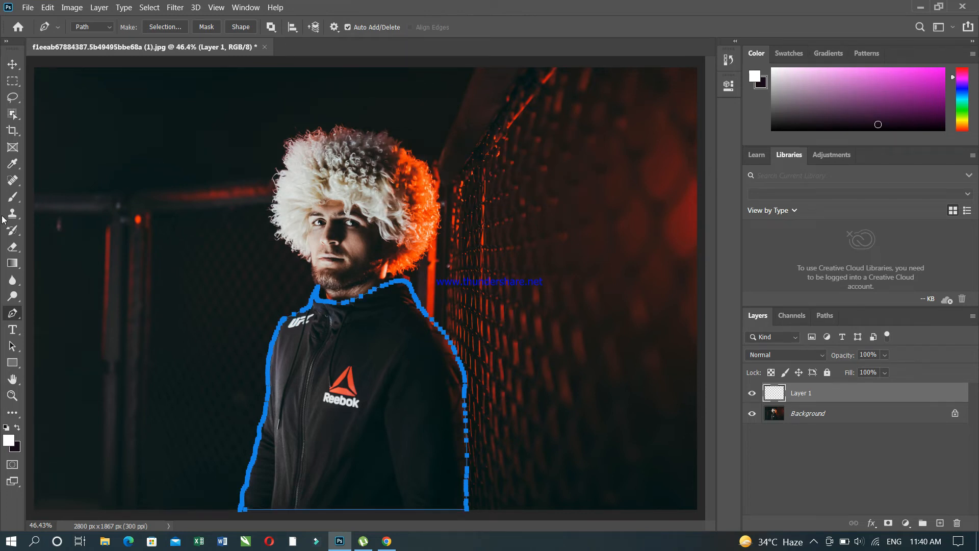
Set the hard round brush's size to 8 px
{"action": "left_click", "coordinate": [12, 197]}
{"action": "left_click", "coordinate": [93, 29]}
{"action": "left_click_drag", "start_coordinate": [76, 68], "coordinate": [75, 68]}
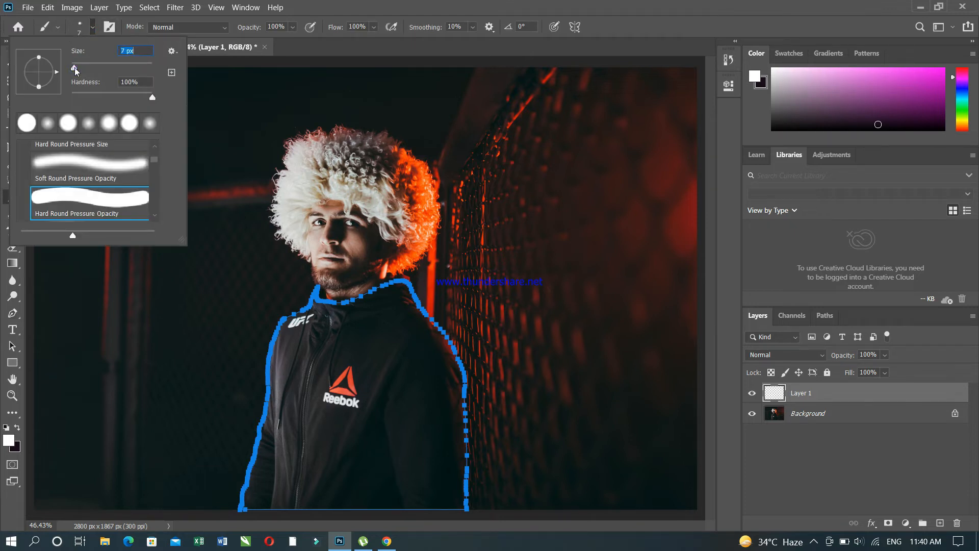
{"action": "type", "text": "8"}
Stroke the jacket path with the white 8 px brush on Layer 1 and delete the path
{"action": "left_click", "coordinate": [12, 313]}
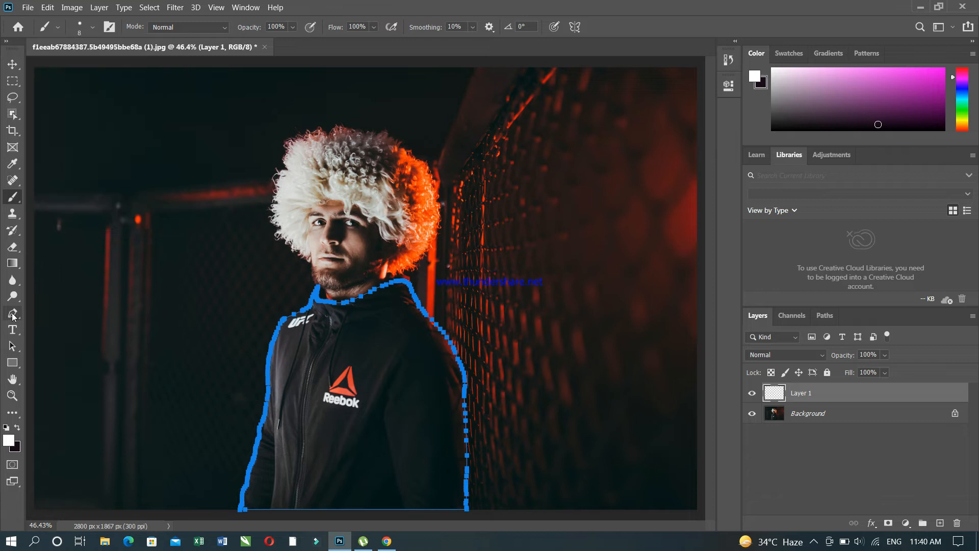
{"action": "right_click", "coordinate": [329, 305]}
{"action": "left_click", "coordinate": [427, 103]}
{"action": "left_click", "coordinate": [566, 166]}
{"action": "right_click", "coordinate": [351, 312]}
{"action": "left_click", "coordinate": [395, 39]}
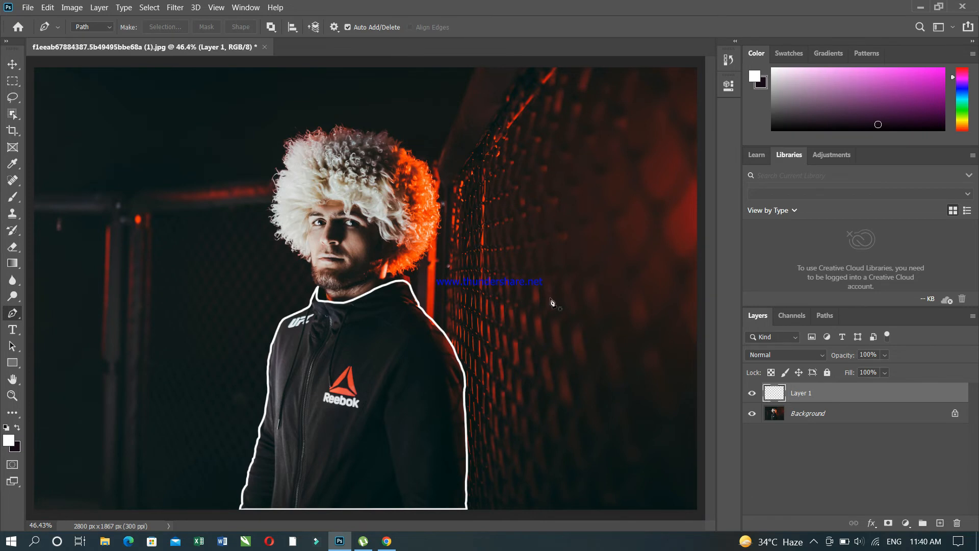
Add a new layer above Layer 1 and set its blending mode to Linear Dodge (Add)
{"action": "left_click", "coordinate": [940, 523]}
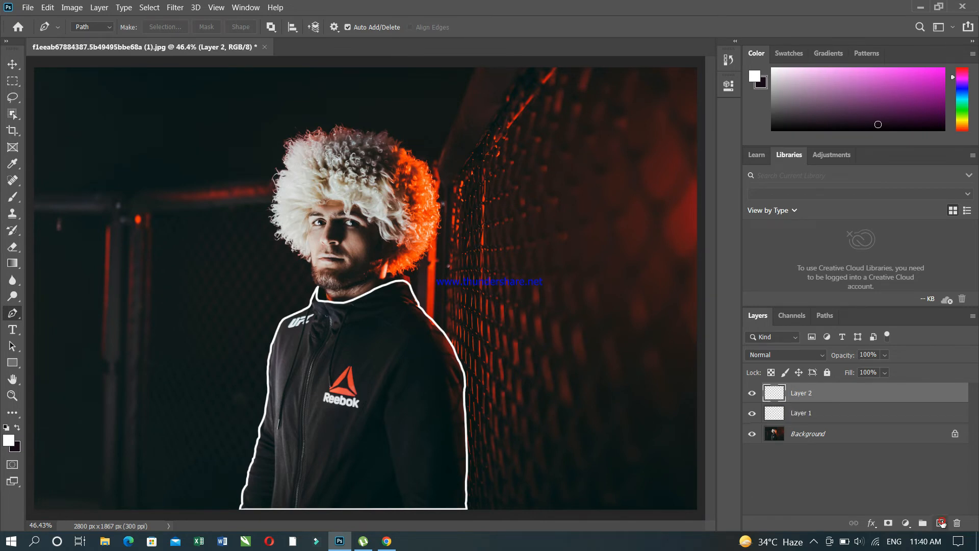
{"action": "left_click", "coordinate": [810, 354]}
{"action": "left_click", "coordinate": [769, 335]}
Activate the Brush tool and set its size to 16 px
{"action": "left_click", "coordinate": [13, 198]}
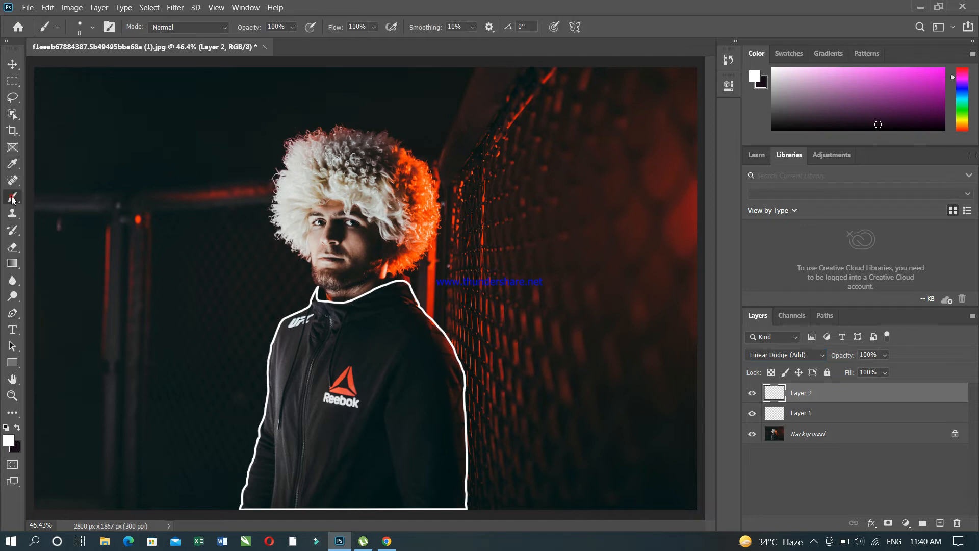
{"action": "left_click", "coordinate": [92, 27]}
{"action": "left_click", "coordinate": [130, 51]}
{"action": "type", "text": "16"}
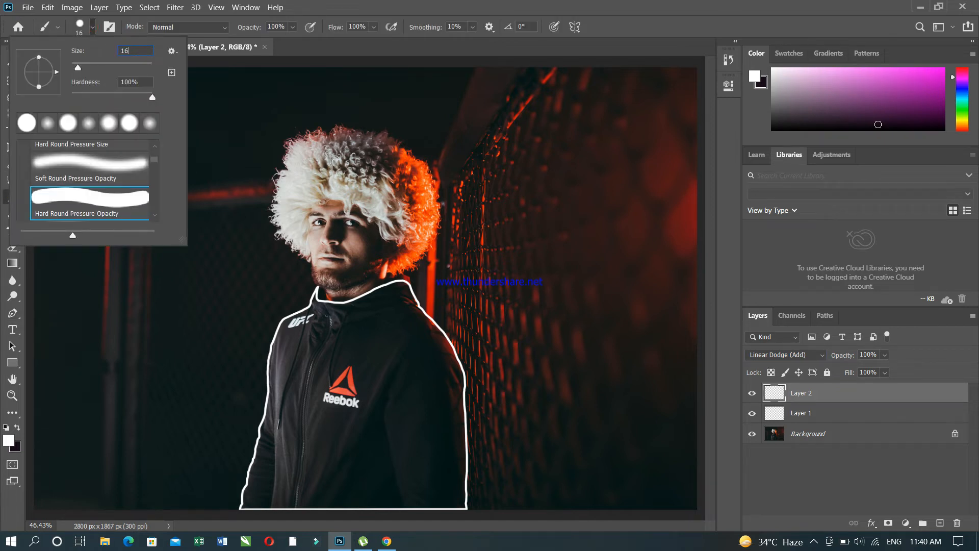
Choose the Soft Round Pressure Opacity brush preset
{"action": "left_click", "coordinate": [154, 218]}
{"action": "left_click", "coordinate": [155, 147]}
{"action": "left_click", "coordinate": [154, 147]}
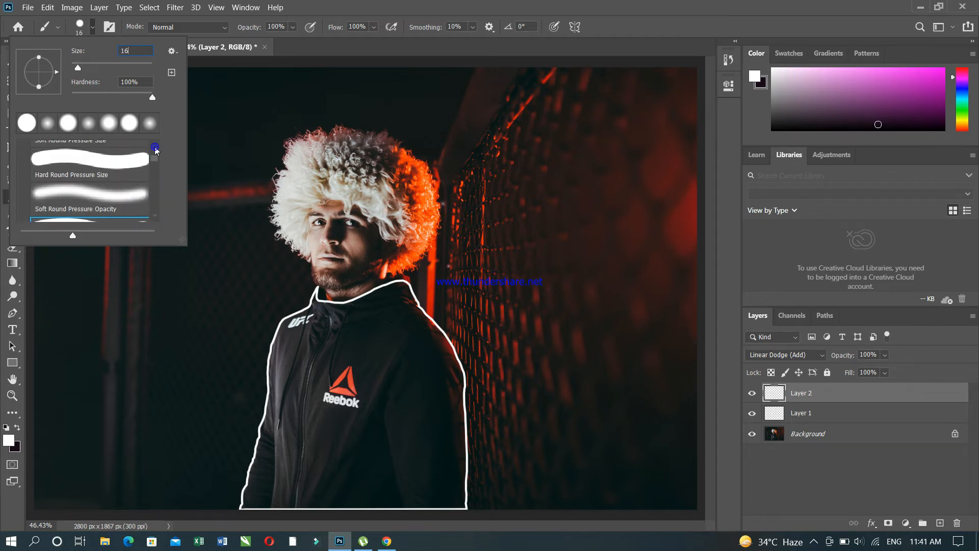
{"action": "left_click", "coordinate": [126, 206]}
{"action": "left_click", "coordinate": [154, 146]}
{"action": "left_click", "coordinate": [154, 143]}
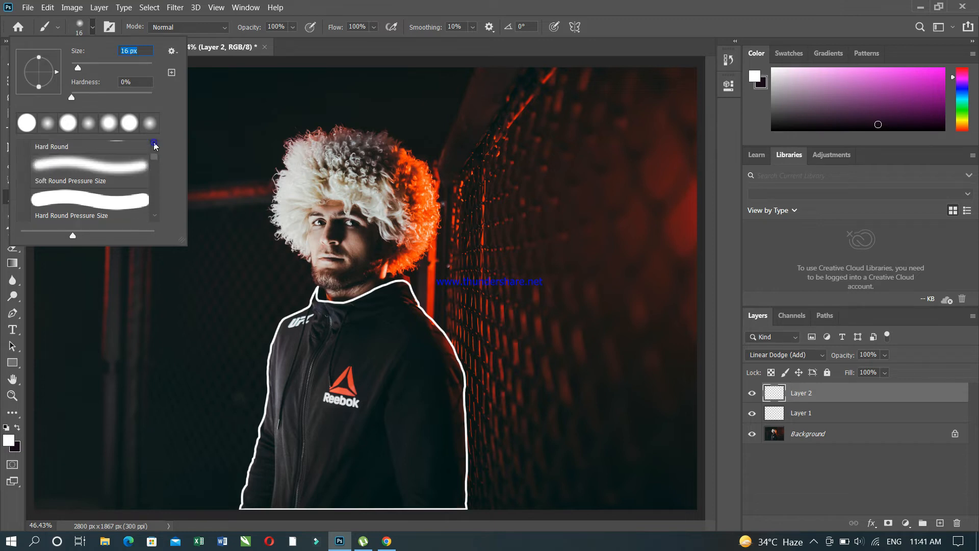
{"action": "left_click", "coordinate": [155, 219]}
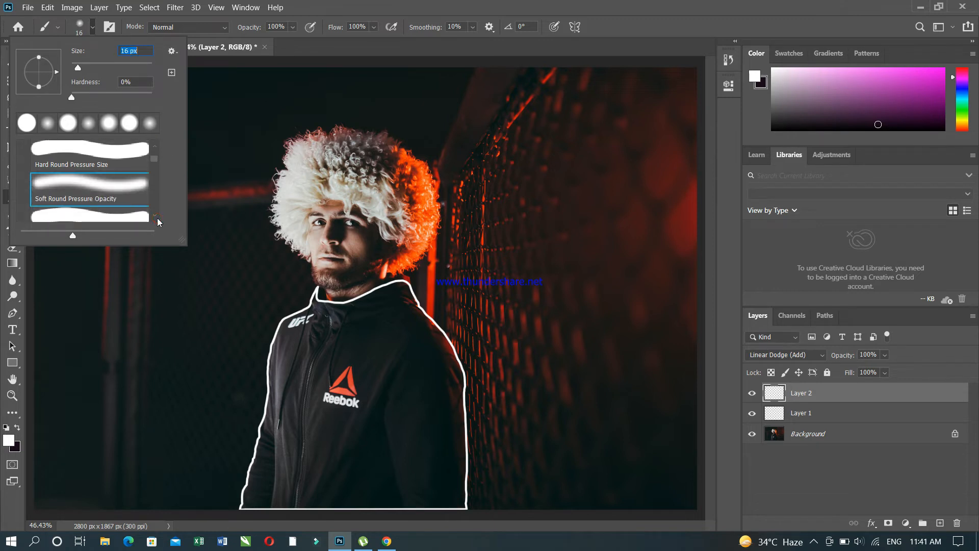
{"action": "double_click", "coordinate": [98, 191]}
Switch the brush preset to Soft Round Pressure Size
{"action": "left_click", "coordinate": [93, 28]}
{"action": "left_click", "coordinate": [155, 147]}
{"action": "left_click", "coordinate": [155, 147]}
{"action": "left_click", "coordinate": [155, 146]}
{"action": "double_click", "coordinate": [133, 148]}
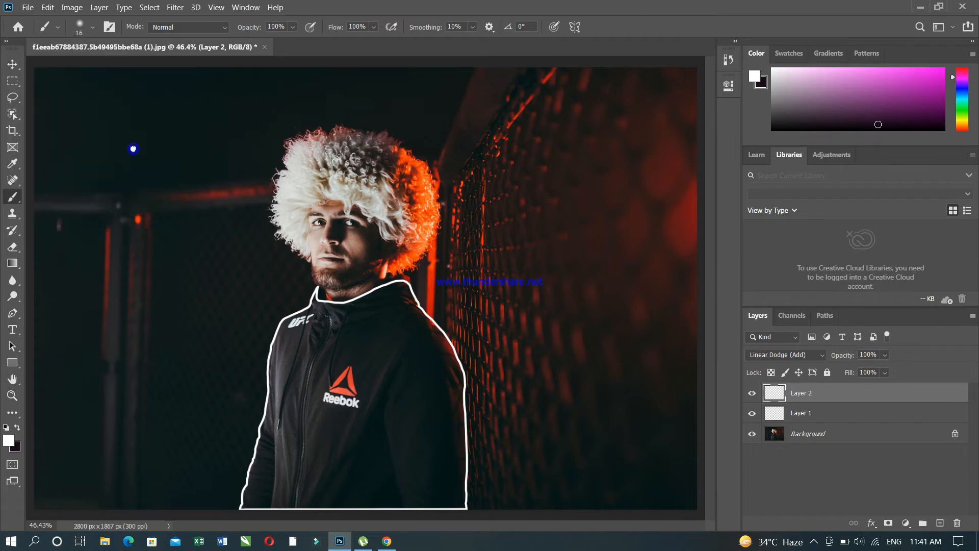
Return to the Soft Round Pressure Opacity preset and raise its hardness to 80%
{"action": "left_click", "coordinate": [94, 29]}
{"action": "left_click", "coordinate": [155, 215]}
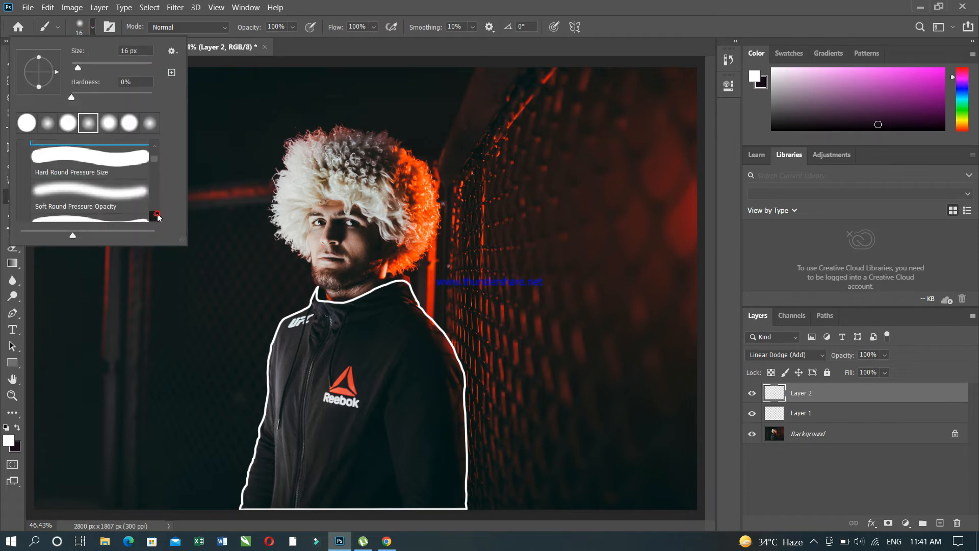
{"action": "double_click", "coordinate": [117, 175]}
{"action": "left_click", "coordinate": [93, 29]}
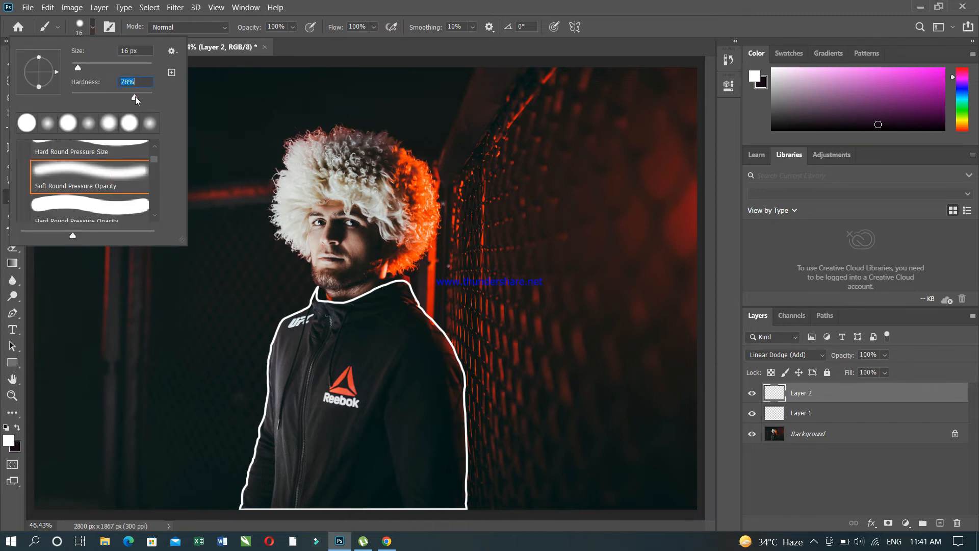
Set the foreground color to bright pink, f10f93
{"action": "left_click", "coordinate": [8, 439]}
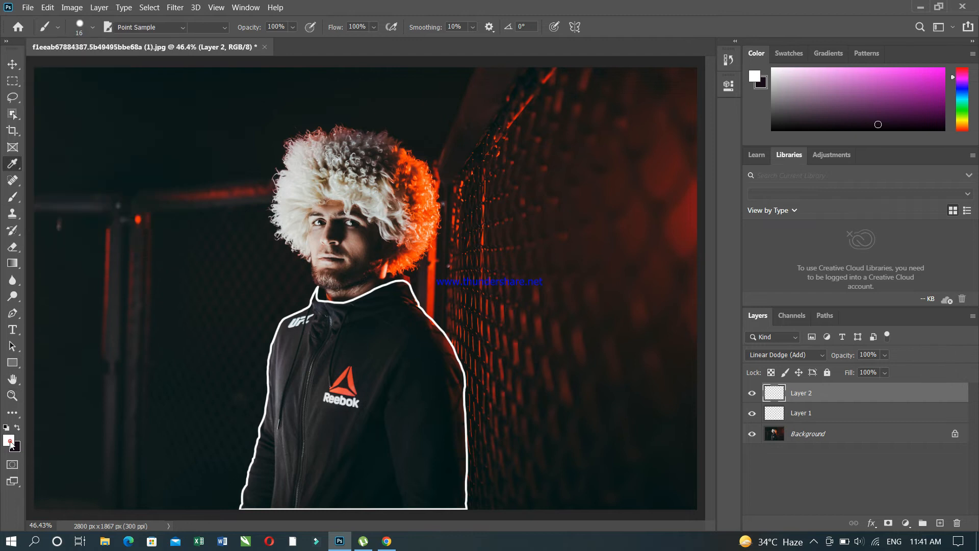
{"action": "left_click", "coordinate": [714, 143]}
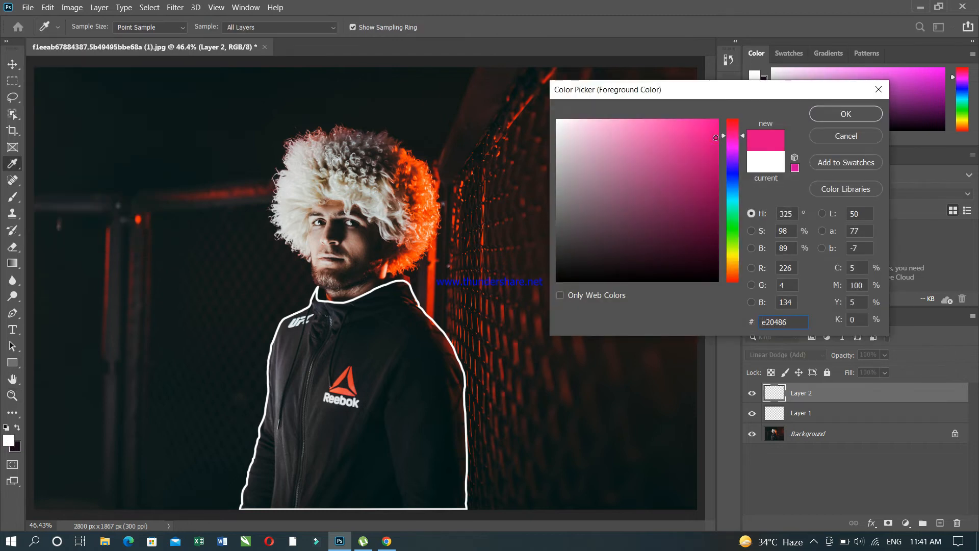
{"action": "left_click_drag", "start_coordinate": [716, 137], "coordinate": [707, 128]}
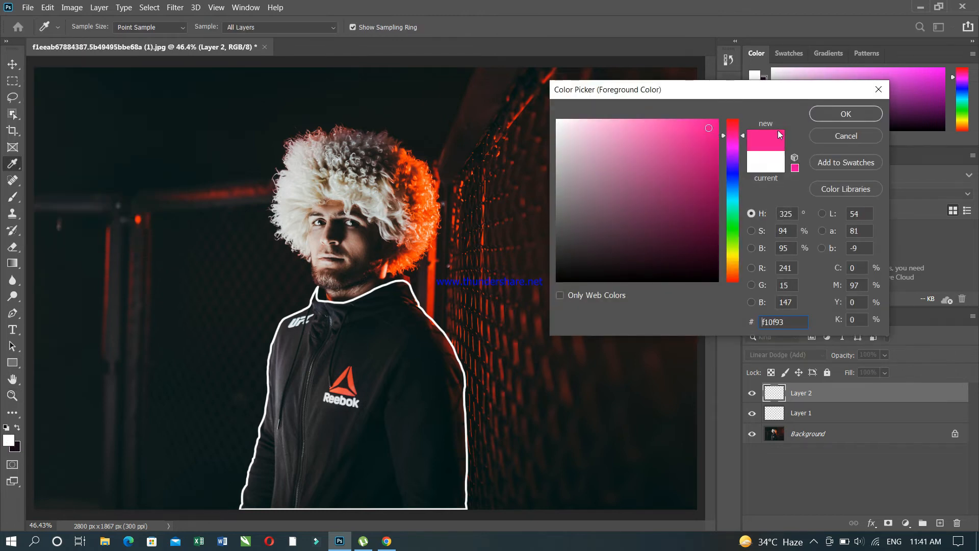
{"action": "left_click", "coordinate": [822, 114]}
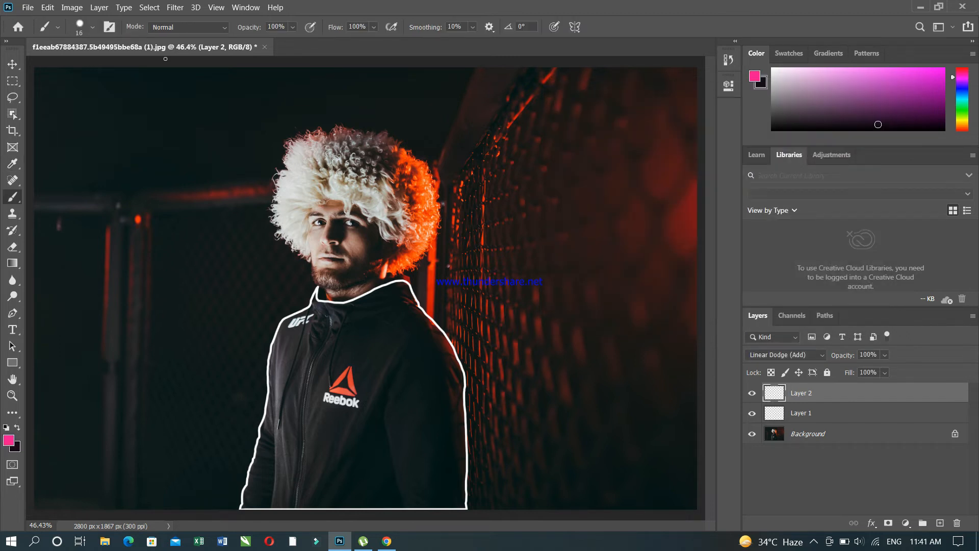
Choose the Soft Round Pressure Opacity brush with soft edges and set its size to 32 px
{"action": "left_click", "coordinate": [92, 27]}
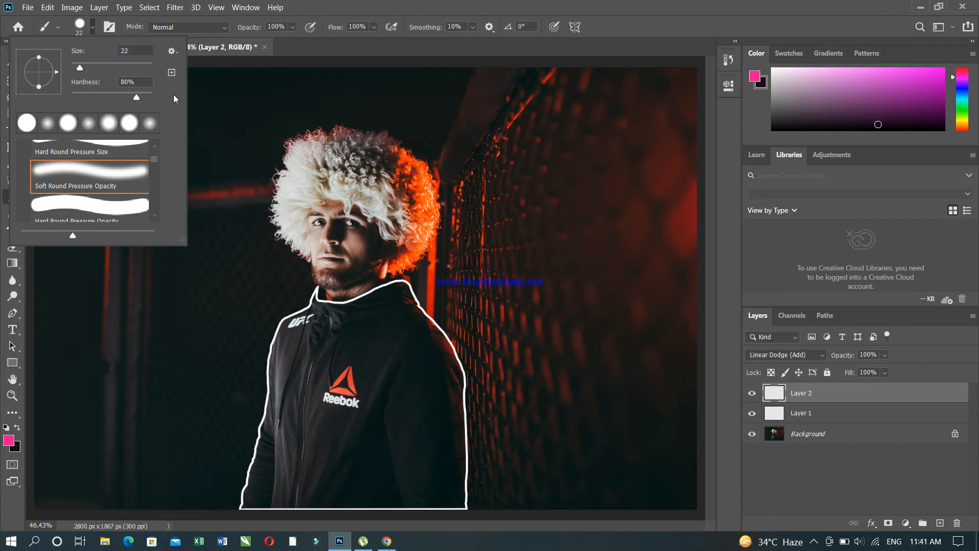
{"action": "type", "text": "28"}
{"action": "left_click", "coordinate": [90, 186]}
{"action": "left_click", "coordinate": [311, 54]}
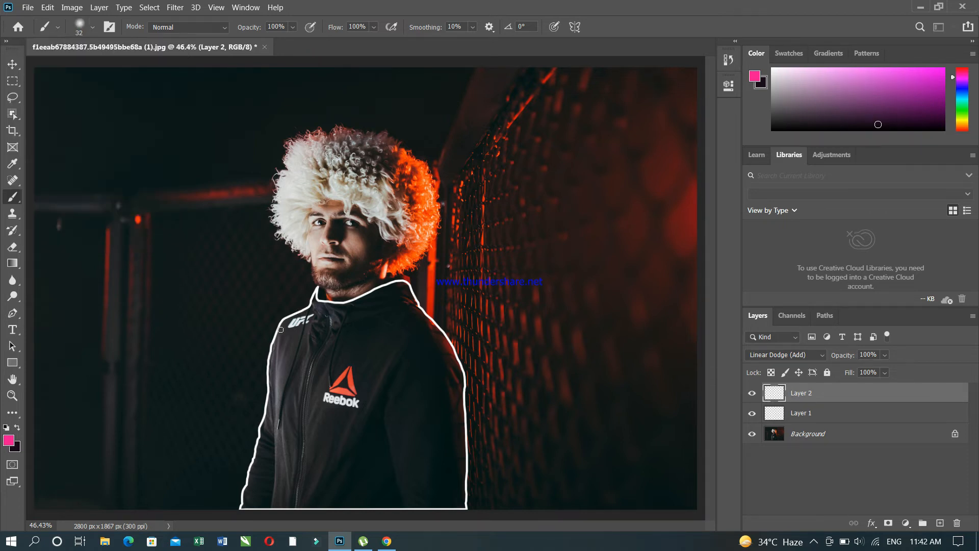
Paint a soft pink glow over the white outline from the left upper sleeve up across the shoulder above the UFC logo
{"action": "key", "text": "z"}
{"action": "left_click_drag", "start_coordinate": [282, 352], "coordinate": [357, 352]}
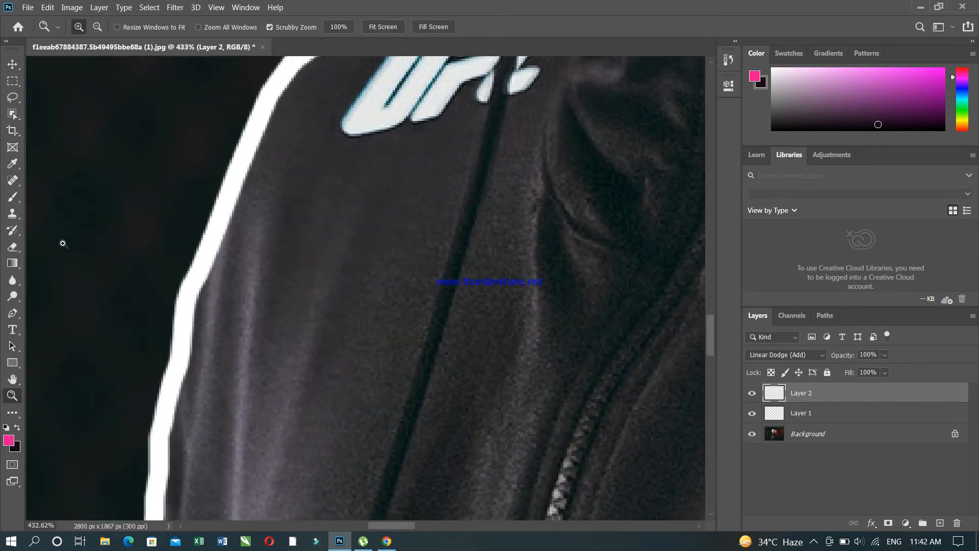
{"action": "key", "text": "b"}
{"action": "mouse_move", "coordinate": [186, 284]}
{"action": "left_mouse_down"}
{"action": "mouse_move", "coordinate": [179, 316]}
{"action": "mouse_move", "coordinate": [190, 331]}
{"action": "mouse_move", "coordinate": [203, 272]}
{"action": "mouse_move", "coordinate": [247, 173]}
{"action": "mouse_move", "coordinate": [249, 138]}
{"action": "left_mouse_up"}
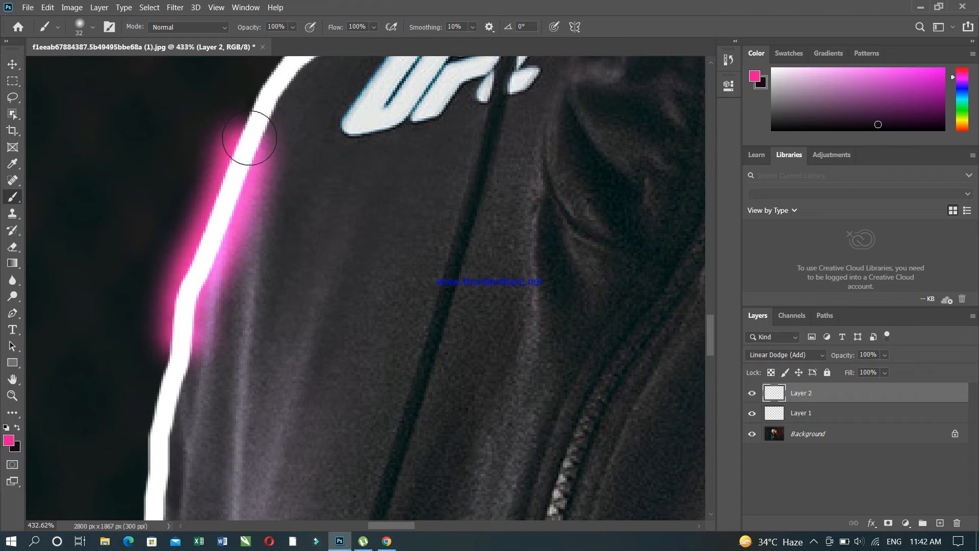
{"action": "left_click_drag", "start_coordinate": [721, 336], "coordinate": [717, 312]}
{"action": "mouse_move", "coordinate": [256, 353]}
{"action": "left_mouse_down"}
{"action": "mouse_move", "coordinate": [291, 298]}
{"action": "mouse_move", "coordinate": [329, 269]}
{"action": "mouse_move", "coordinate": [481, 209]}
{"action": "mouse_move", "coordinate": [520, 179]}
{"action": "left_mouse_up"}
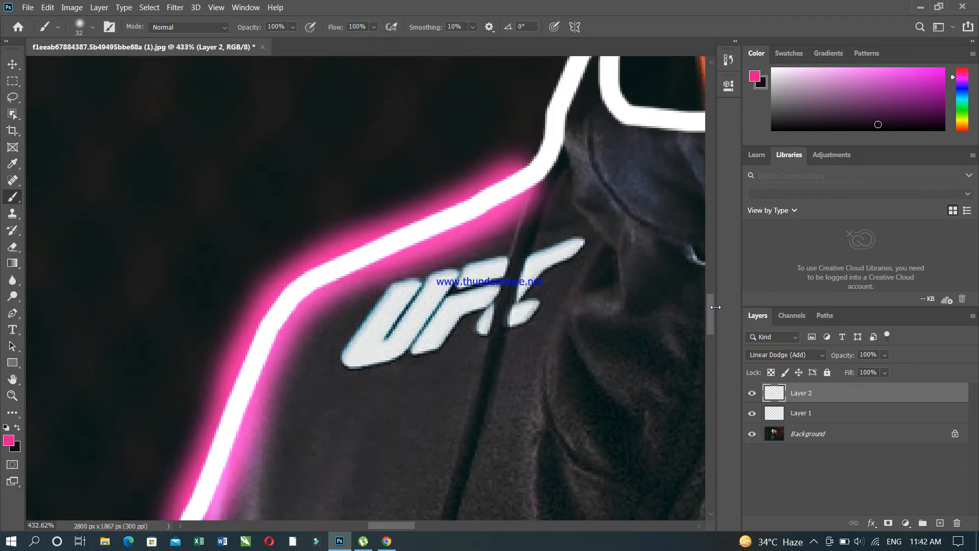
Paint the pink glow over the white outline up the left side of the collar and around its peak
{"action": "left_click_drag", "start_coordinate": [715, 307], "coordinate": [714, 292]}
{"action": "mouse_move", "coordinate": [518, 394]}
{"action": "left_mouse_down"}
{"action": "mouse_move", "coordinate": [552, 343]}
{"action": "mouse_move", "coordinate": [613, 204]}
{"action": "mouse_move", "coordinate": [643, 327]}
{"action": "mouse_move", "coordinate": [678, 330]}
{"action": "left_mouse_up"}
{"action": "key", "text": "ctrl+z"}
{"action": "key", "text": "ctrl+z"}
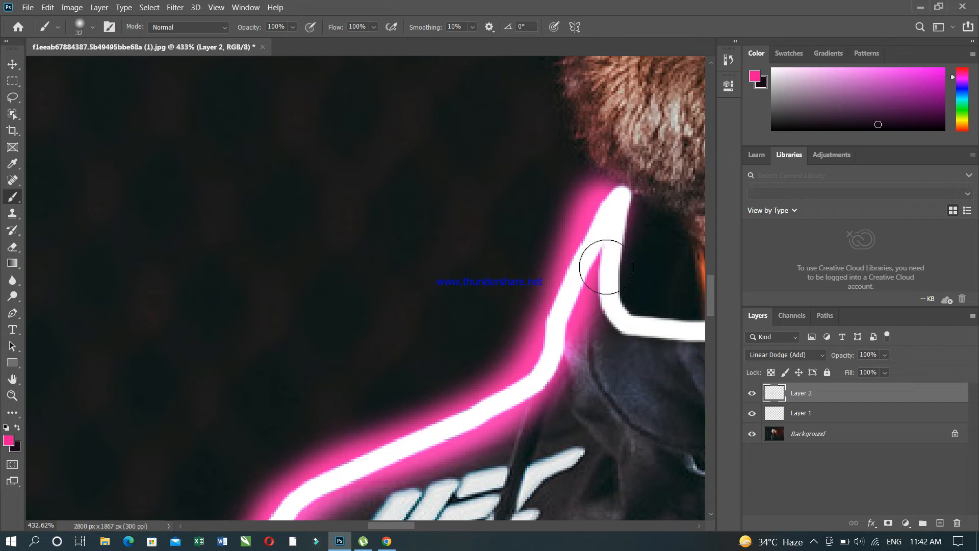
{"action": "left_click_drag", "start_coordinate": [374, 524], "coordinate": [412, 524]}
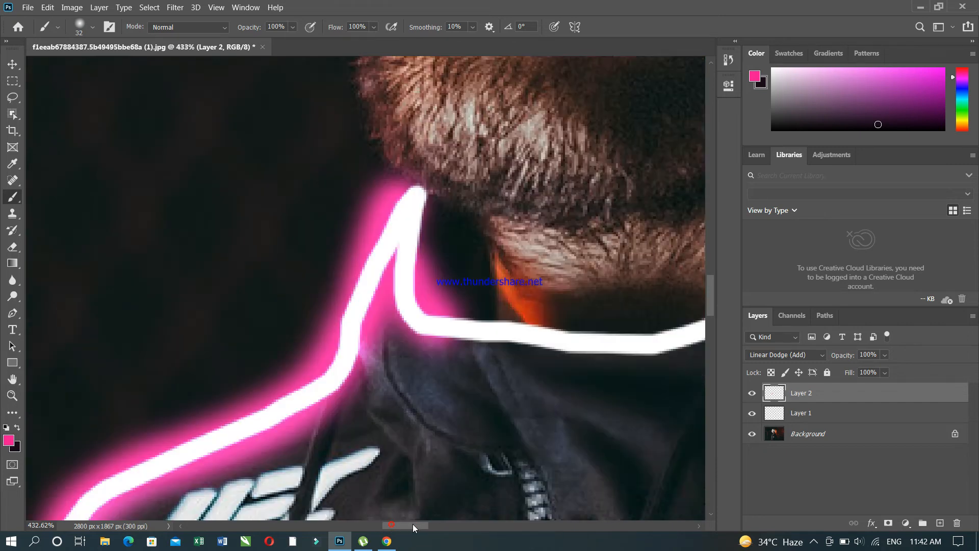
Continue the pink glow along the neckline and over the collar down onto the right shoulder
{"action": "mouse_move", "coordinate": [95, 331]}
{"action": "left_mouse_down"}
{"action": "mouse_move", "coordinate": [318, 343]}
{"action": "mouse_move", "coordinate": [382, 329]}
{"action": "mouse_move", "coordinate": [507, 266]}
{"action": "left_mouse_up"}
{"action": "left_click_drag", "start_coordinate": [438, 525], "coordinate": [455, 525]}
{"action": "mouse_move", "coordinate": [262, 258]}
{"action": "left_mouse_down"}
{"action": "mouse_move", "coordinate": [396, 193]}
{"action": "mouse_move", "coordinate": [539, 146]}
{"action": "mouse_move", "coordinate": [635, 145]}
{"action": "mouse_move", "coordinate": [660, 158]}
{"action": "left_mouse_up"}
{"action": "left_click_drag", "start_coordinate": [447, 524], "coordinate": [469, 525]}
{"action": "mouse_move", "coordinate": [338, 158]}
{"action": "left_mouse_down"}
{"action": "mouse_move", "coordinate": [451, 387]}
{"action": "mouse_move", "coordinate": [509, 448]}
{"action": "mouse_move", "coordinate": [494, 524]}
{"action": "left_mouse_up"}
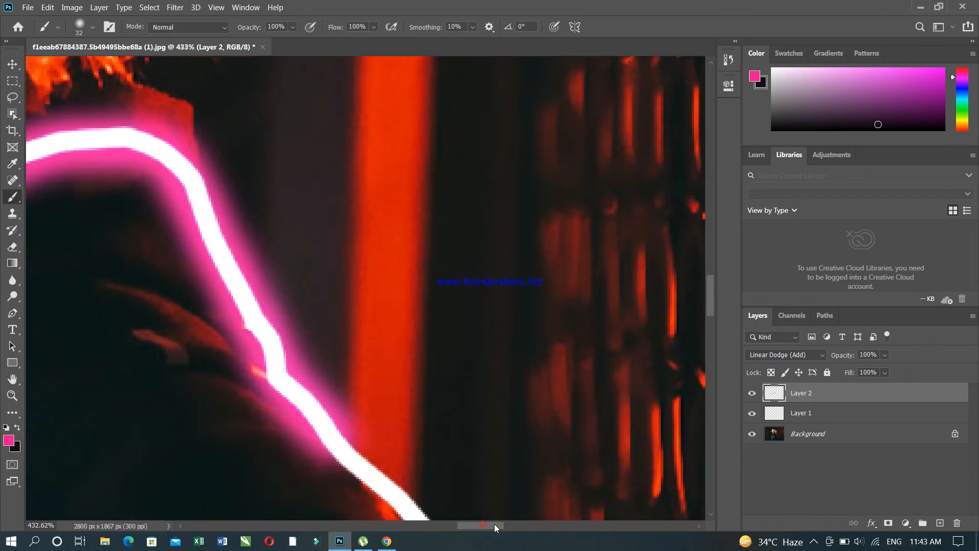
Paint the pink glow over the outline along the right shoulder and down the upper right sleeve
{"action": "left_click_drag", "start_coordinate": [710, 304], "coordinate": [727, 337]}
{"action": "mouse_move", "coordinate": [326, 60]}
{"action": "left_mouse_down"}
{"action": "mouse_move", "coordinate": [324, 71]}
{"action": "mouse_move", "coordinate": [410, 147]}
{"action": "mouse_move", "coordinate": [485, 231]}
{"action": "mouse_move", "coordinate": [635, 482]}
{"action": "left_mouse_up"}
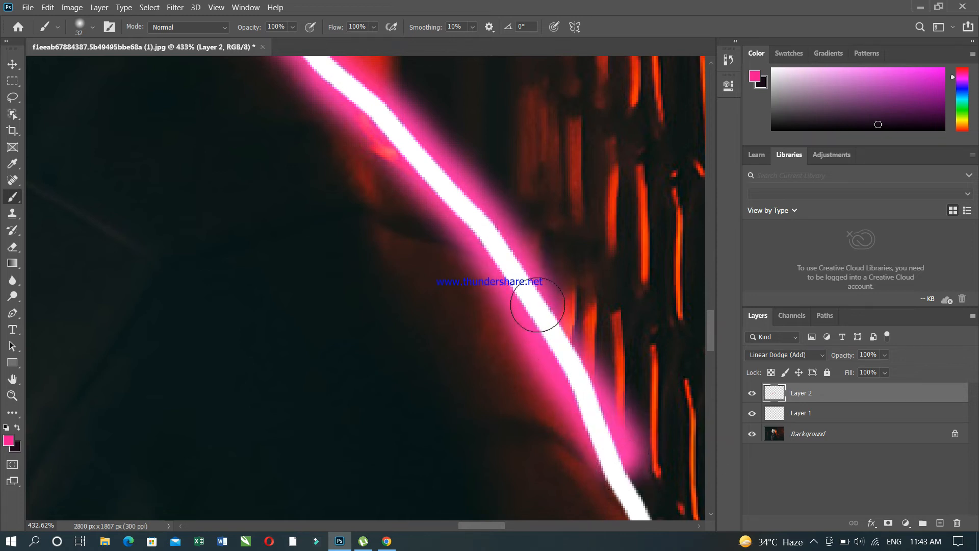
{"action": "left_click_drag", "start_coordinate": [538, 305], "coordinate": [591, 382]}
{"action": "left_click_drag", "start_coordinate": [709, 341], "coordinate": [709, 361]}
{"action": "mouse_move", "coordinate": [606, 238]}
{"action": "left_mouse_down"}
{"action": "mouse_move", "coordinate": [644, 293]}
{"action": "mouse_move", "coordinate": [679, 428]}
{"action": "left_mouse_up"}
{"action": "left_click_drag", "start_coordinate": [478, 526], "coordinate": [491, 527]}
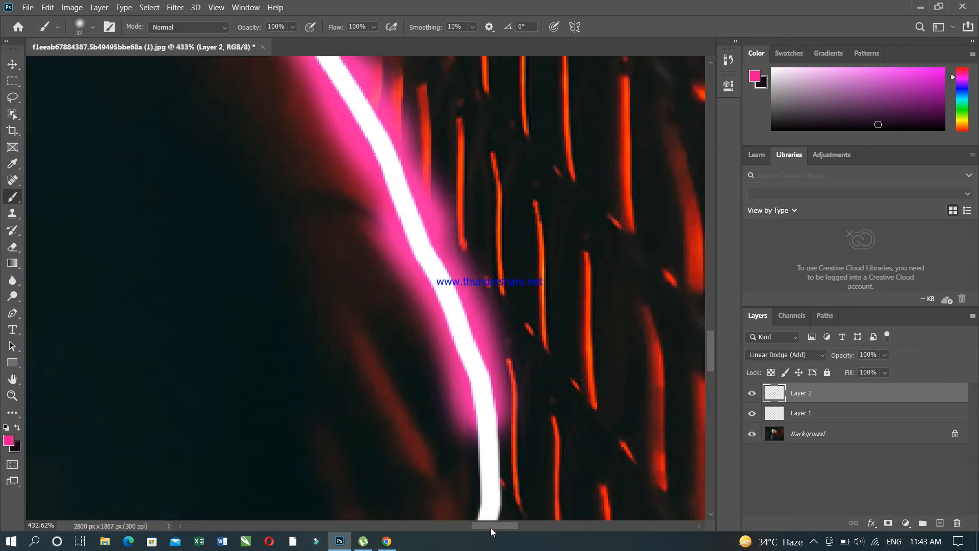
Extend the pink glow down the rest of the right sleeve outline and around the jacket's lower right corner
{"action": "left_click_drag", "start_coordinate": [709, 349], "coordinate": [710, 378]}
{"action": "left_click_drag", "start_coordinate": [481, 87], "coordinate": [493, 476]}
{"action": "left_click_drag", "start_coordinate": [712, 394], "coordinate": [712, 419]}
{"action": "mouse_move", "coordinate": [492, 191]}
{"action": "left_mouse_down"}
{"action": "mouse_move", "coordinate": [503, 372]}
{"action": "mouse_move", "coordinate": [546, 476]}
{"action": "left_mouse_up"}
{"action": "left_click_drag", "start_coordinate": [711, 406], "coordinate": [715, 437]}
{"action": "left_click_drag", "start_coordinate": [512, 148], "coordinate": [503, 474]}
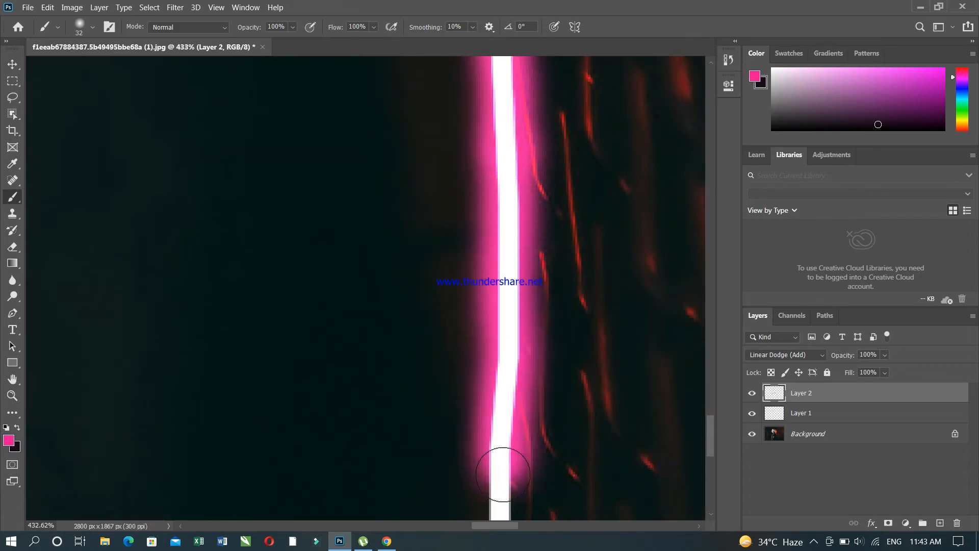
{"action": "left_click_drag", "start_coordinate": [712, 431], "coordinate": [717, 457]}
{"action": "mouse_move", "coordinate": [503, 164]}
{"action": "left_mouse_down"}
{"action": "mouse_move", "coordinate": [509, 415]}
{"action": "mouse_move", "coordinate": [347, 411]}
{"action": "left_mouse_up"}
Paint the pink glow along the jacket's bottom edge from the right corner past the zipper
{"action": "left_click_drag", "start_coordinate": [481, 526], "coordinate": [464, 526]}
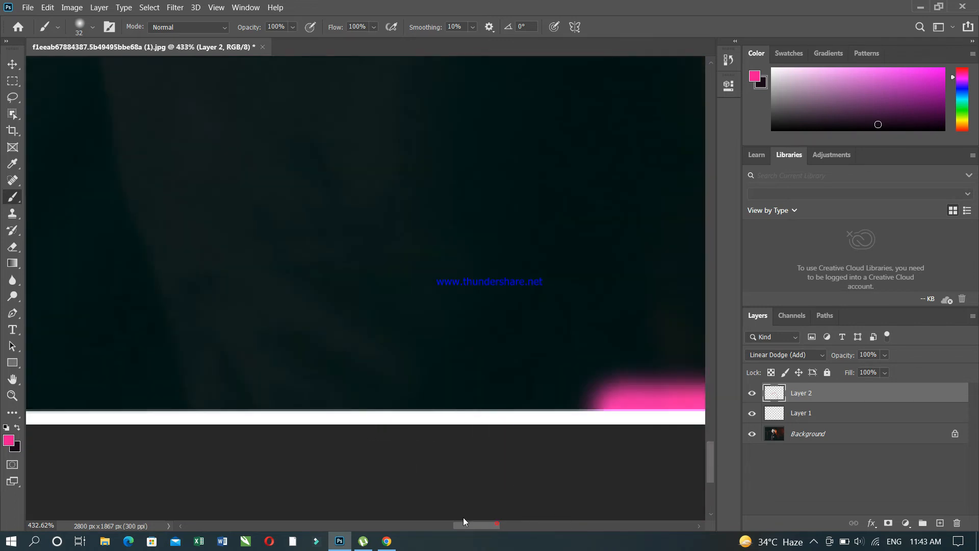
{"action": "mouse_move", "coordinate": [592, 424]}
{"action": "left_mouse_down"}
{"action": "mouse_move", "coordinate": [566, 412]}
{"action": "mouse_move", "coordinate": [301, 405]}
{"action": "mouse_move", "coordinate": [206, 416]}
{"action": "left_mouse_up"}
{"action": "mouse_move", "coordinate": [477, 525]}
{"action": "left_mouse_down"}
{"action": "mouse_move", "coordinate": [441, 525]}
{"action": "mouse_move", "coordinate": [460, 525]}
{"action": "left_mouse_up"}
{"action": "left_click_drag", "start_coordinate": [457, 403], "coordinate": [125, 405]}
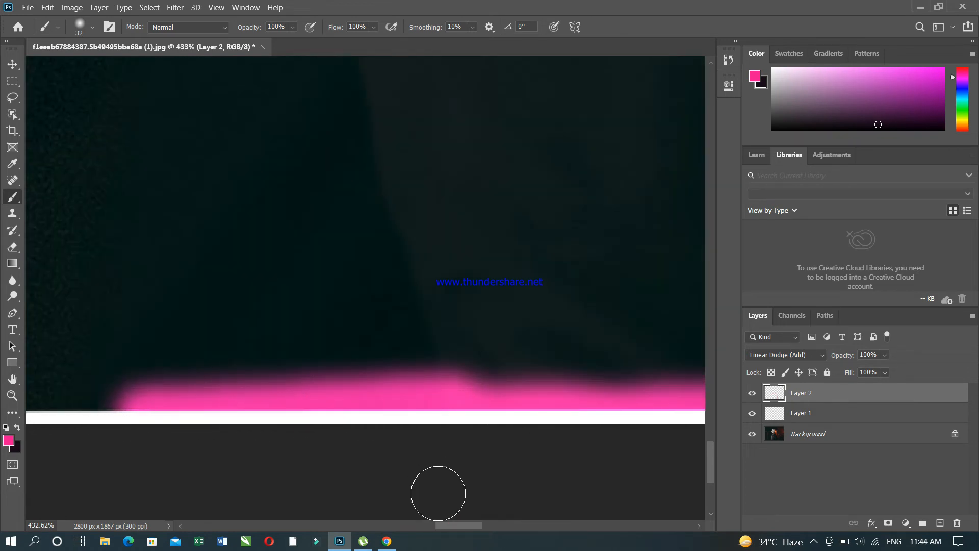
{"action": "left_click_drag", "start_coordinate": [468, 526], "coordinate": [433, 525]}
{"action": "mouse_move", "coordinate": [594, 415]}
{"action": "left_mouse_down"}
{"action": "mouse_move", "coordinate": [456, 423]}
{"action": "mouse_move", "coordinate": [392, 415]}
{"action": "mouse_move", "coordinate": [123, 421]}
{"action": "left_mouse_up"}
{"action": "left_click_drag", "start_coordinate": [422, 526], "coordinate": [386, 524]}
{"action": "mouse_move", "coordinate": [617, 410]}
{"action": "left_mouse_down"}
{"action": "mouse_move", "coordinate": [383, 417]}
{"action": "mouse_move", "coordinate": [312, 405]}
{"action": "mouse_move", "coordinate": [172, 407]}
{"action": "left_mouse_up"}
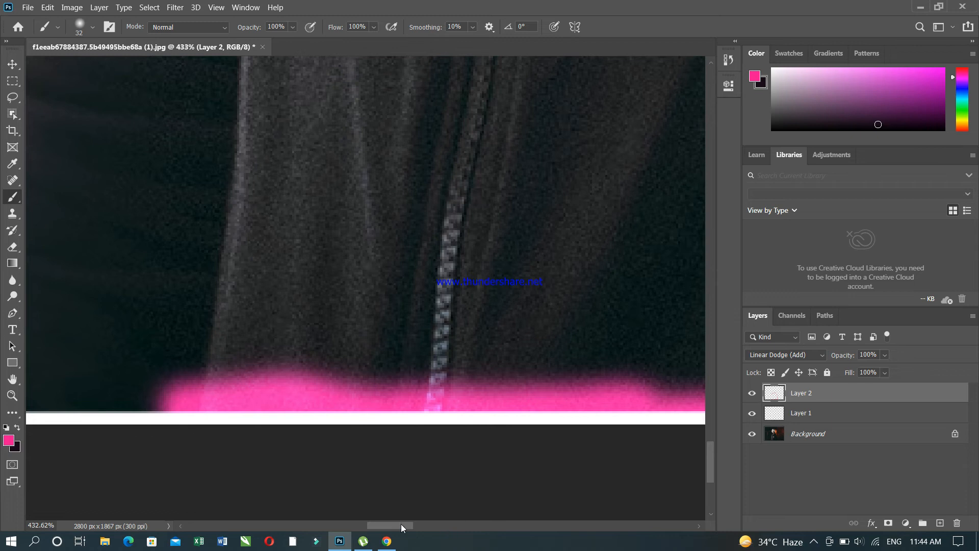
Paint the pink glow around the lower left corner and up the left sleeve to close the outline, and fit the image on screen
{"action": "left_click_drag", "start_coordinate": [401, 524], "coordinate": [386, 522]}
{"action": "mouse_move", "coordinate": [403, 408]}
{"action": "left_mouse_down"}
{"action": "mouse_move", "coordinate": [134, 413]}
{"action": "mouse_move", "coordinate": [107, 400]}
{"action": "mouse_move", "coordinate": [143, 240]}
{"action": "mouse_move", "coordinate": [188, 165]}
{"action": "left_mouse_up"}
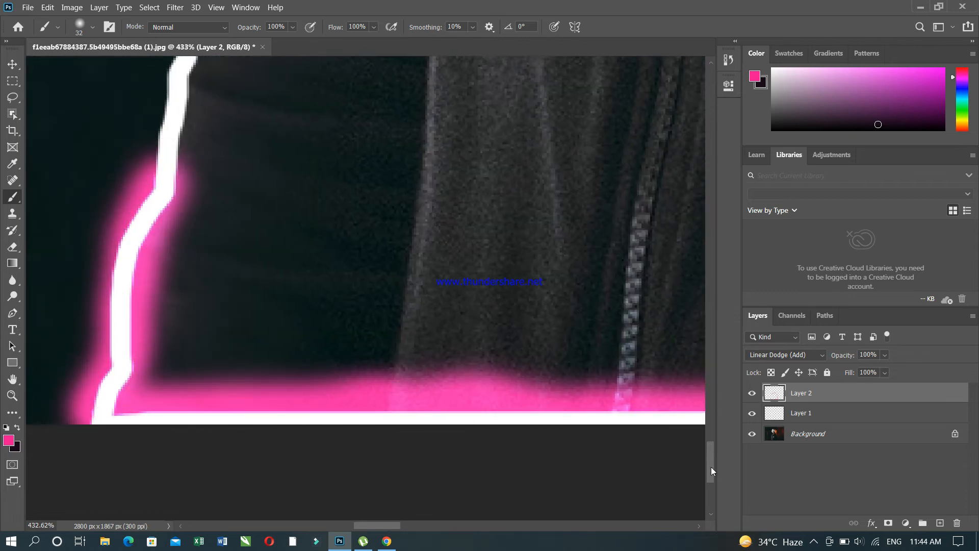
{"action": "left_click_drag", "start_coordinate": [711, 467], "coordinate": [714, 442]}
{"action": "mouse_move", "coordinate": [164, 427]}
{"action": "left_mouse_down"}
{"action": "mouse_move", "coordinate": [178, 341]}
{"action": "mouse_move", "coordinate": [211, 273]}
{"action": "mouse_move", "coordinate": [255, 100]}
{"action": "left_mouse_up"}
{"action": "left_click_drag", "start_coordinate": [713, 443], "coordinate": [724, 408]}
{"action": "mouse_move", "coordinate": [219, 470]}
{"action": "left_mouse_down"}
{"action": "mouse_move", "coordinate": [245, 484]}
{"action": "mouse_move", "coordinate": [273, 433]}
{"action": "mouse_move", "coordinate": [289, 318]}
{"action": "mouse_move", "coordinate": [328, 225]}
{"action": "mouse_move", "coordinate": [341, 146]}
{"action": "left_mouse_up"}
{"action": "left_click_drag", "start_coordinate": [714, 412], "coordinate": [714, 393]}
{"action": "mouse_move", "coordinate": [338, 350]}
{"action": "left_mouse_down"}
{"action": "mouse_move", "coordinate": [368, 263]}
{"action": "mouse_move", "coordinate": [363, 79]}
{"action": "left_mouse_up"}
{"action": "left_click_drag", "start_coordinate": [714, 382], "coordinate": [720, 354]}
{"action": "mouse_move", "coordinate": [368, 432]}
{"action": "left_mouse_down"}
{"action": "mouse_move", "coordinate": [371, 197]}
{"action": "mouse_move", "coordinate": [388, 122]}
{"action": "left_mouse_up"}
{"action": "key", "text": "z"}
{"action": "right_click", "coordinate": [426, 325]}
{"action": "left_click", "coordinate": [452, 336]}
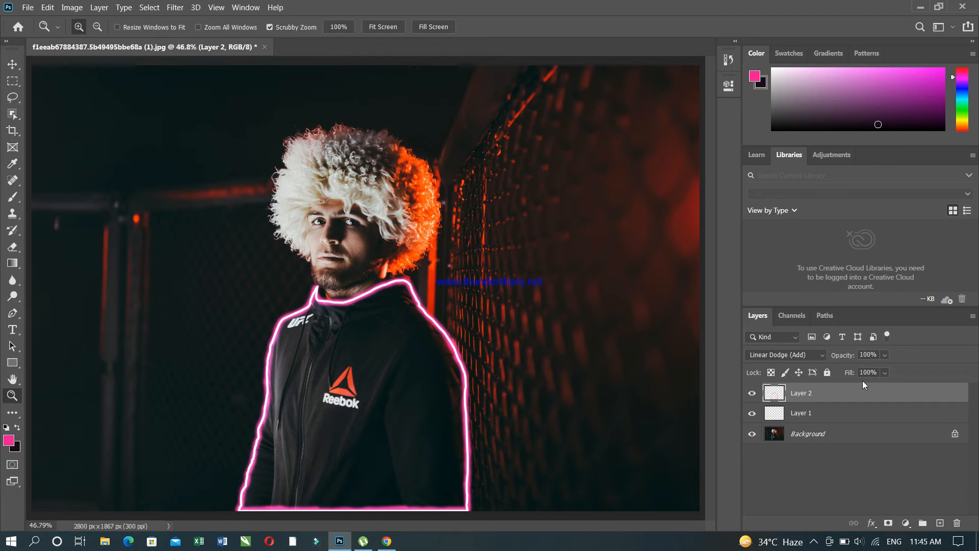
Apply a Gaussian Blur with a 9.4 pixel radius to the glow on Layer 2
{"action": "left_click", "coordinate": [174, 7]}
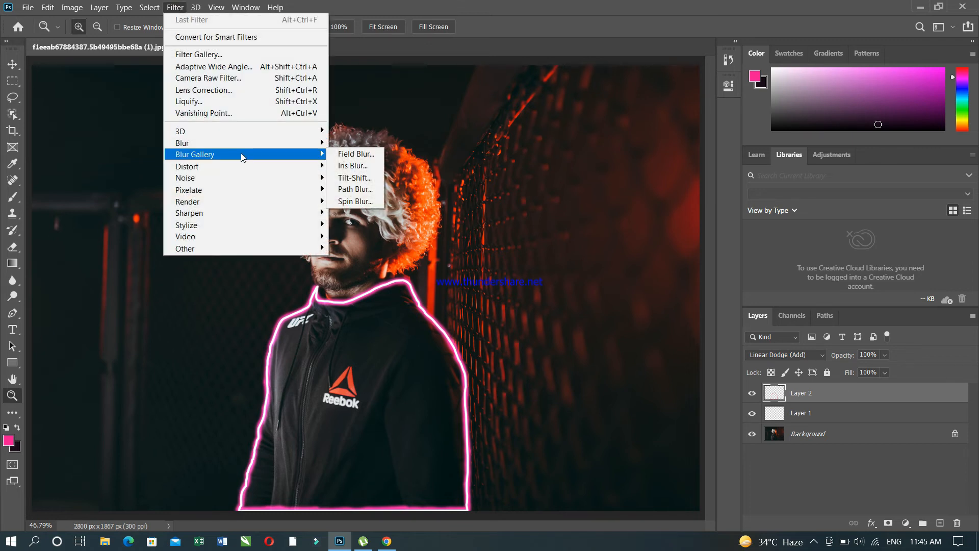
{"action": "mouse_move", "coordinate": [241, 145]}
{"action": "left_click", "coordinate": [359, 189]}
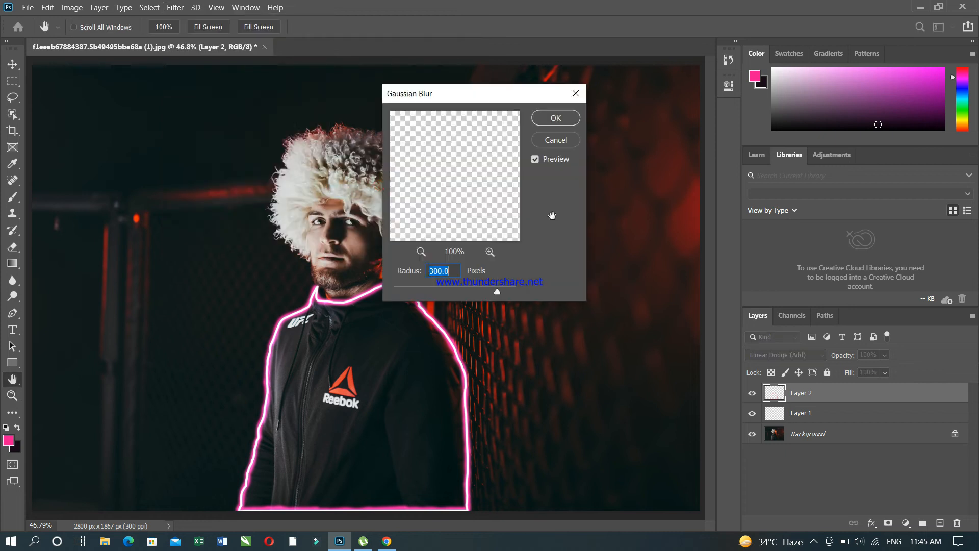
{"action": "left_click_drag", "start_coordinate": [464, 292], "coordinate": [443, 293]}
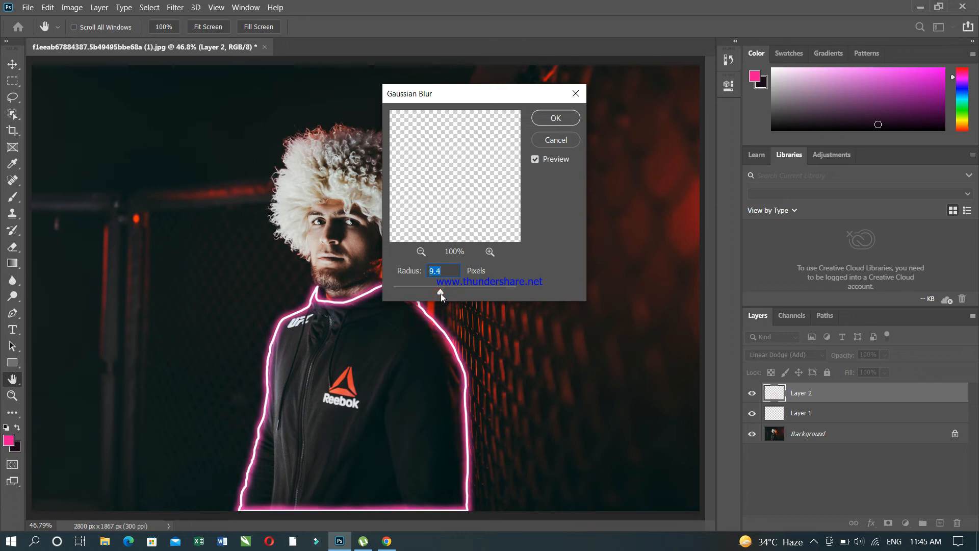
{"action": "left_click", "coordinate": [557, 114]}
{"action": "key", "text": "z"}
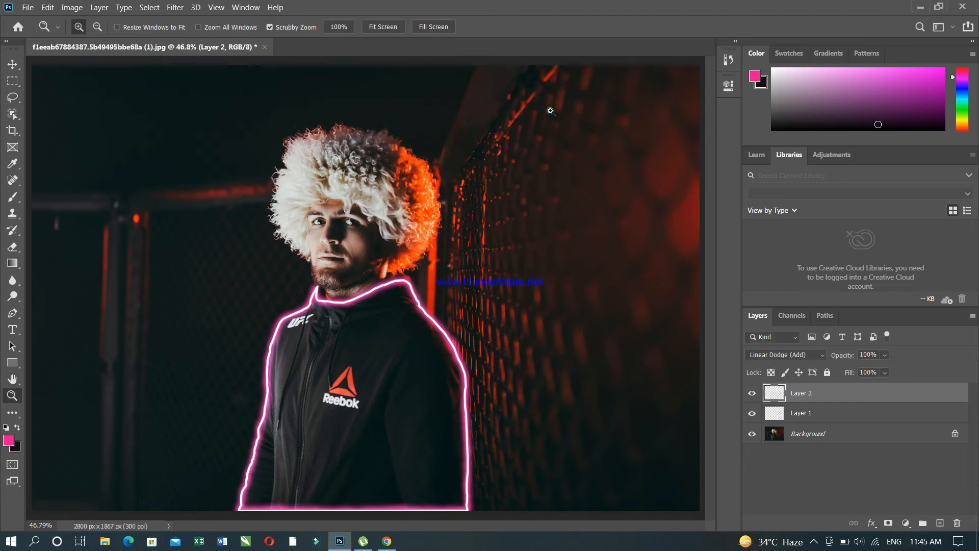
Switch to Chrome and review the Curves contrast section of the glowing lines YouTube tutorial, around 2:54
{"action": "left_click", "coordinate": [386, 541]}
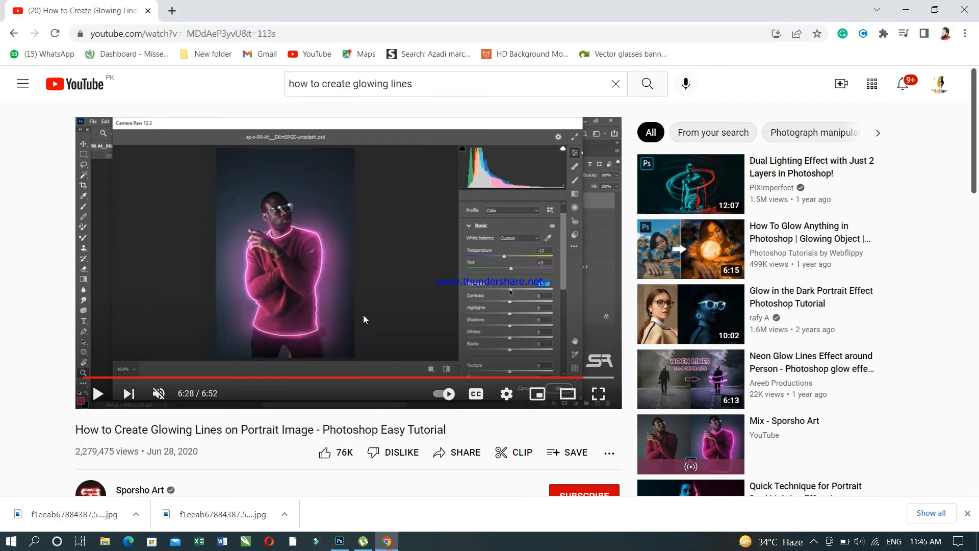
{"action": "left_click", "coordinate": [233, 377]}
{"action": "left_click", "coordinate": [274, 378]}
{"action": "left_click", "coordinate": [315, 378]}
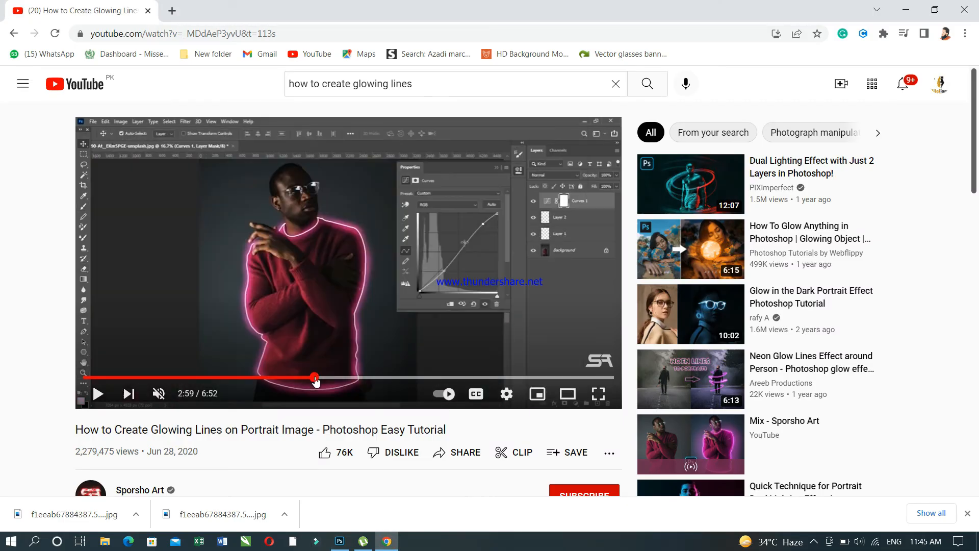
{"action": "left_click", "coordinate": [306, 378]}
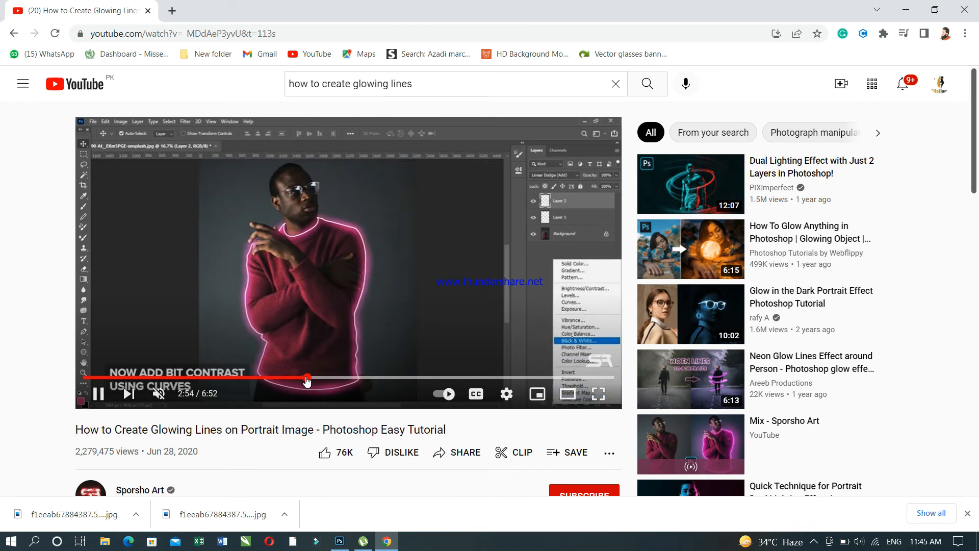
{"action": "key", "text": "space"}
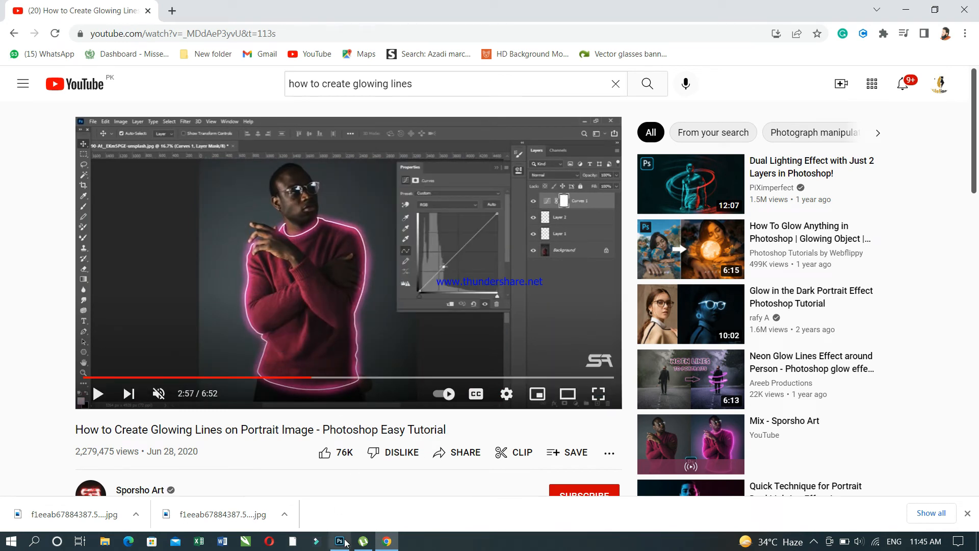
Switch back to Photoshop, add a Curves adjustment layer above Layer 2 and bend its RGB curve downward to darken the image
{"action": "key", "text": "alt+Tab"}
{"action": "left_click", "coordinate": [906, 523]}
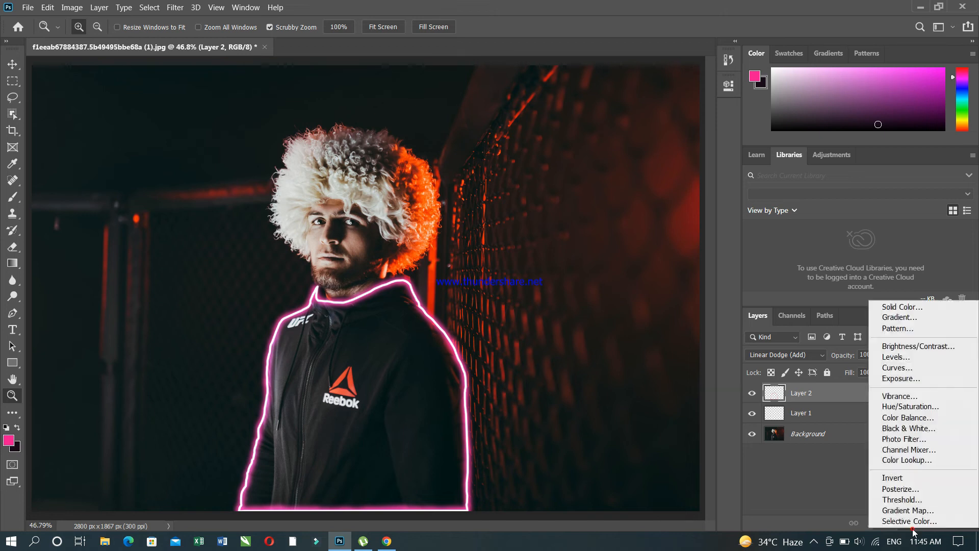
{"action": "left_click", "coordinate": [898, 367]}
{"action": "left_click", "coordinate": [885, 372]}
{"action": "left_click_drag", "start_coordinate": [637, 213], "coordinate": [660, 202]}
{"action": "left_click_drag", "start_coordinate": [609, 251], "coordinate": [608, 254]}
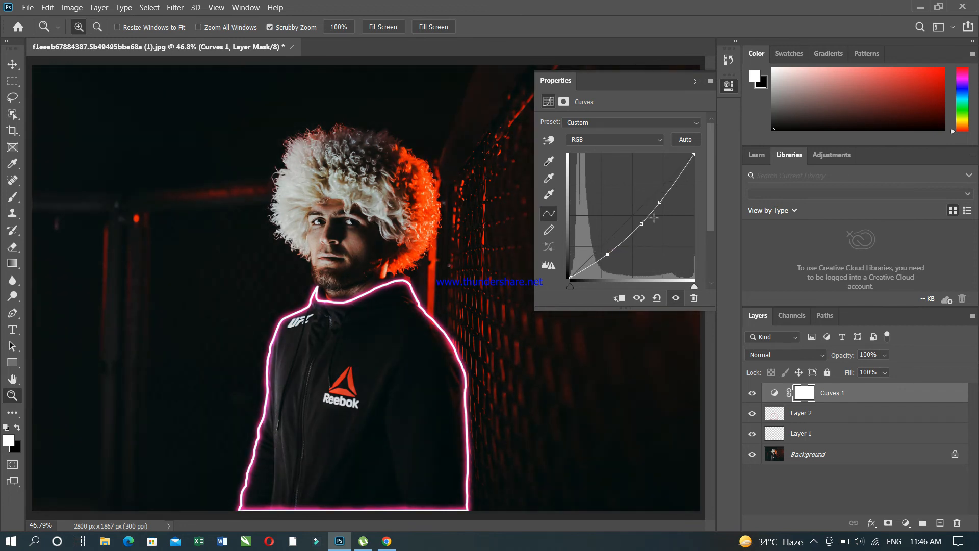
{"action": "left_click", "coordinate": [649, 215]}
{"action": "left_click", "coordinate": [642, 224]}
{"action": "left_click_drag", "start_coordinate": [642, 224], "coordinate": [638, 232]}
{"action": "left_click_drag", "start_coordinate": [676, 180], "coordinate": [651, 217]}
Try pink dabs on the left shoulder of Layer 3 with a 177 px soft brush at different hardness settings, undoing each one
{"action": "left_click", "coordinate": [93, 29]}
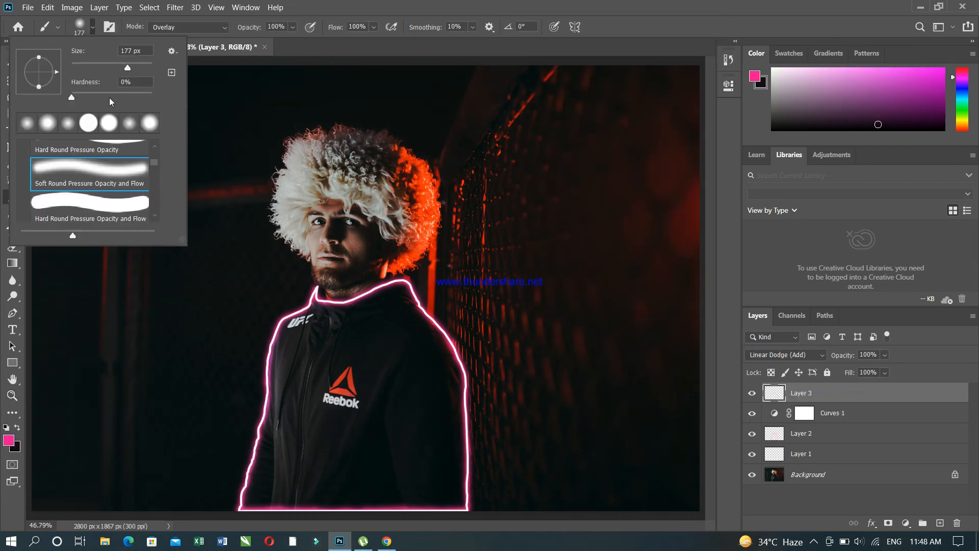
{"action": "left_click", "coordinate": [296, 308]}
{"action": "key", "text": "ctrl+z"}
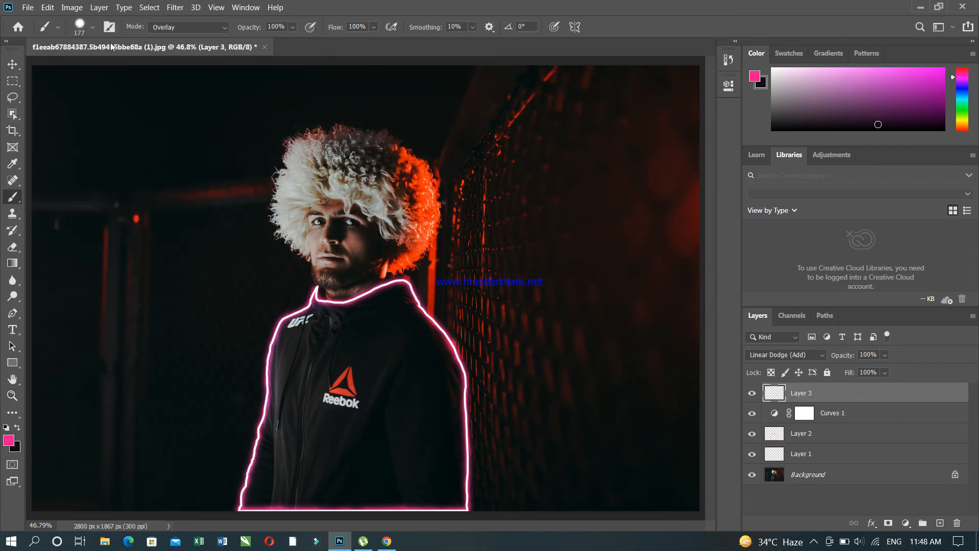
{"action": "left_click", "coordinate": [94, 31]}
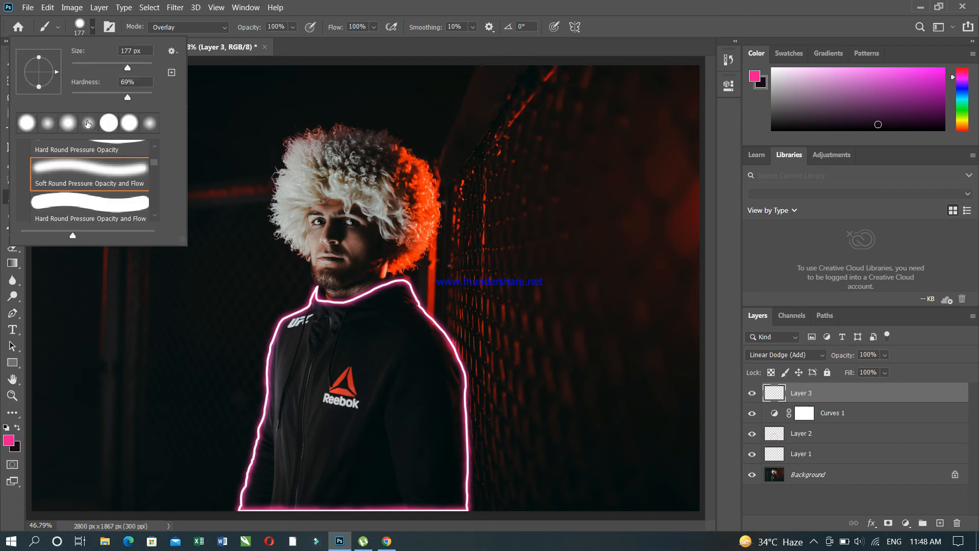
{"action": "left_click", "coordinate": [282, 319]}
{"action": "key", "text": "ctrl+z"}
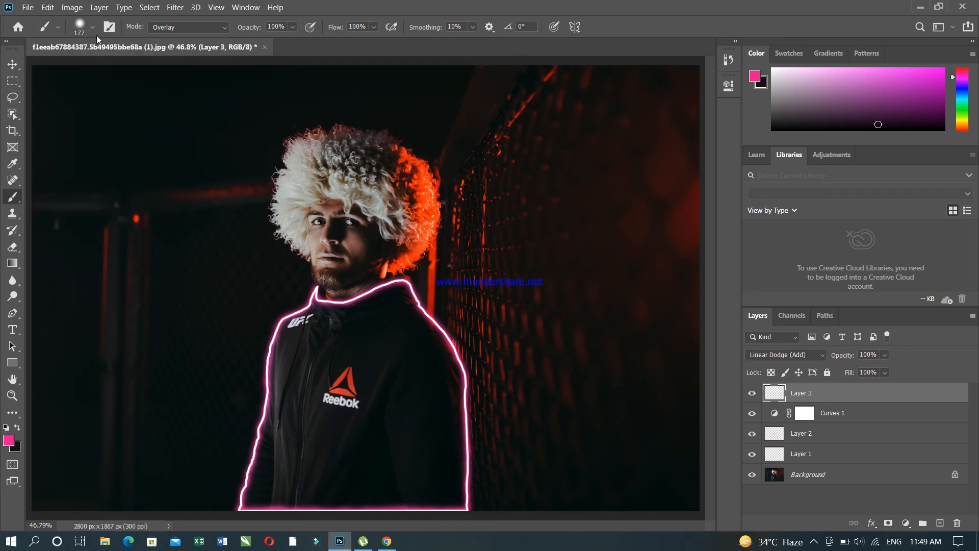
{"action": "left_click", "coordinate": [93, 29]}
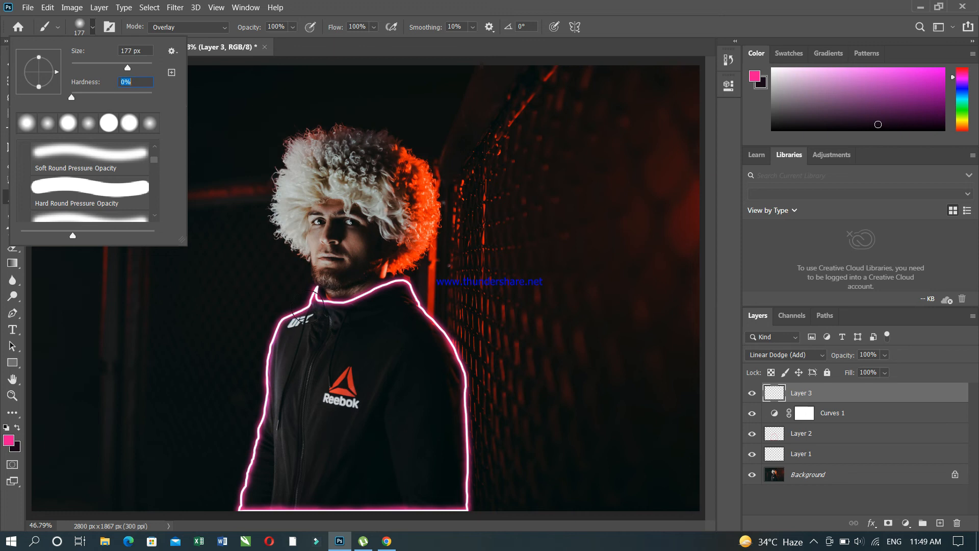
{"action": "left_click", "coordinate": [307, 308]}
{"action": "key", "text": "ctrl+z"}
Paint a wider pink glow around the whole jacket outline on Layer 3 with an 84 px soft brush and lower the layer's opacity to 25%
{"action": "left_click", "coordinate": [93, 29]}
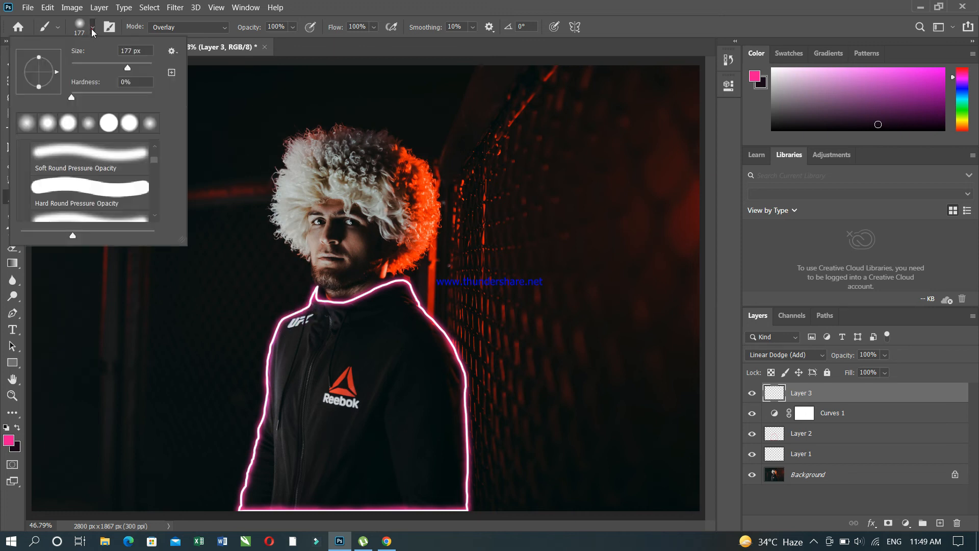
{"action": "mouse_move", "coordinate": [307, 303]}
{"action": "left_mouse_down"}
{"action": "mouse_move", "coordinate": [270, 343]}
{"action": "mouse_move", "coordinate": [242, 504]}
{"action": "left_mouse_up"}
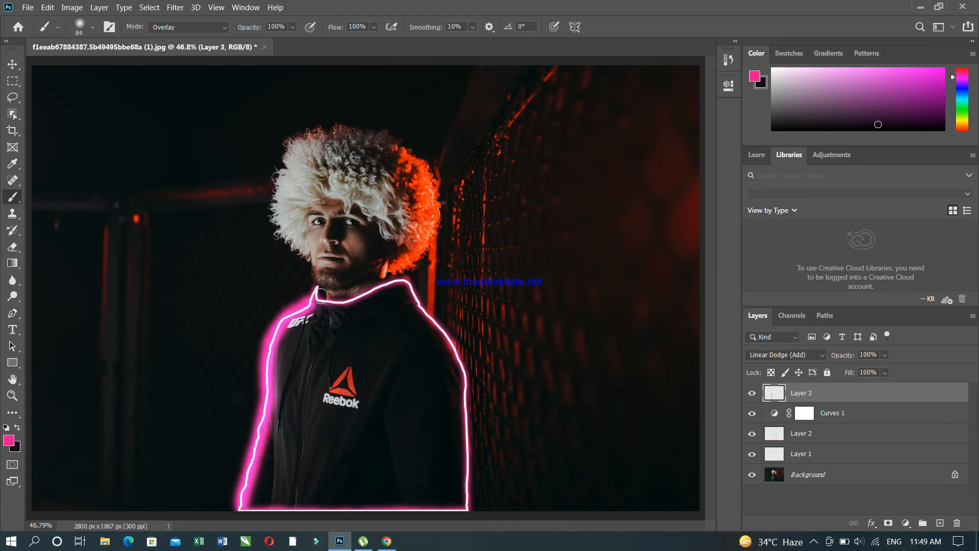
{"action": "mouse_move", "coordinate": [324, 301]}
{"action": "left_mouse_down"}
{"action": "mouse_move", "coordinate": [415, 292]}
{"action": "mouse_move", "coordinate": [443, 329]}
{"action": "mouse_move", "coordinate": [462, 373]}
{"action": "mouse_move", "coordinate": [471, 502]}
{"action": "mouse_move", "coordinate": [246, 511]}
{"action": "left_mouse_up"}
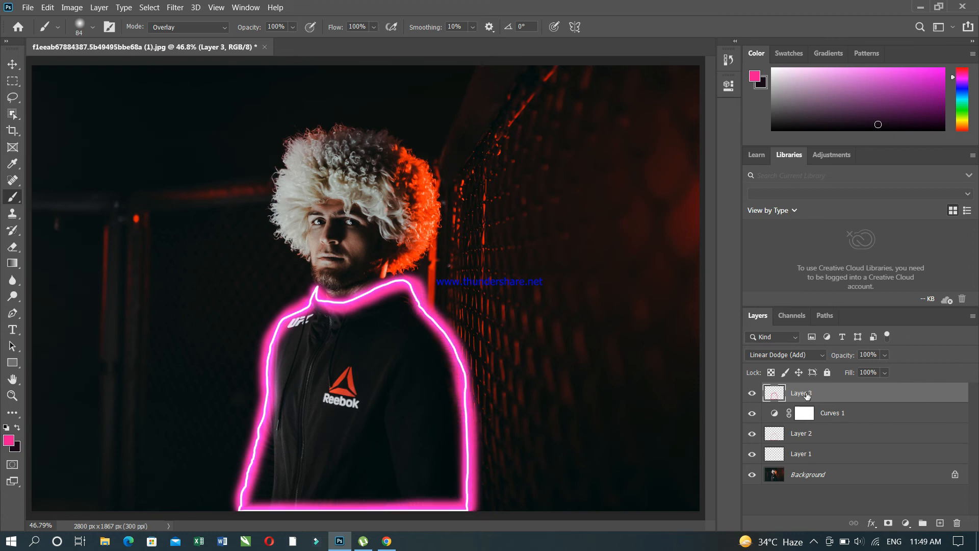
{"action": "left_click", "coordinate": [884, 354]}
{"action": "left_click_drag", "start_coordinate": [900, 369], "coordinate": [852, 371]}
Adjust Layer 3's Hue/Saturation to hue +31, saturation +100 and lightness -14
{"action": "left_click", "coordinate": [70, 8]}
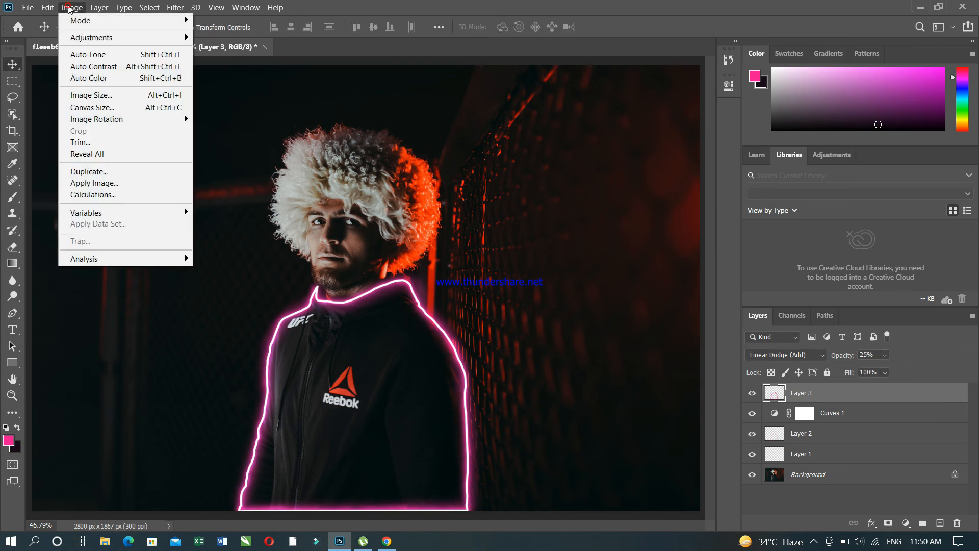
{"action": "mouse_move", "coordinate": [87, 41]}
{"action": "left_click", "coordinate": [255, 102]}
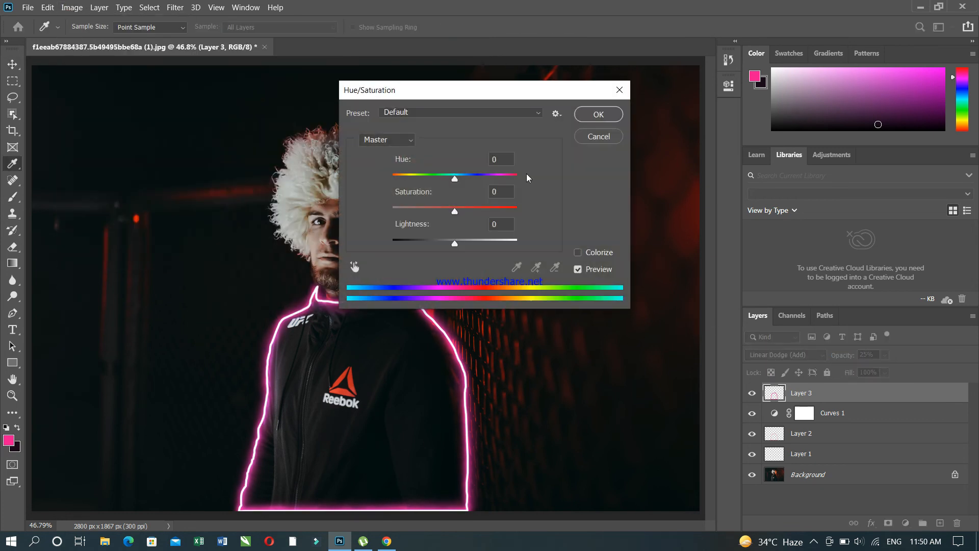
{"action": "left_click_drag", "start_coordinate": [455, 79], "coordinate": [567, 95]}
{"action": "left_click_drag", "start_coordinate": [580, 183], "coordinate": [561, 217]}
{"action": "left_click", "coordinate": [570, 215]}
{"action": "mouse_move", "coordinate": [568, 250]}
{"action": "left_mouse_down"}
{"action": "mouse_move", "coordinate": [559, 251]}
{"action": "mouse_move", "coordinate": [592, 252]}
{"action": "mouse_move", "coordinate": [577, 252]}
{"action": "left_mouse_up"}
{"action": "mouse_move", "coordinate": [561, 218]}
{"action": "left_mouse_down"}
{"action": "mouse_move", "coordinate": [544, 217]}
{"action": "mouse_move", "coordinate": [601, 215]}
{"action": "mouse_move", "coordinate": [572, 219]}
{"action": "left_mouse_up"}
{"action": "left_click_drag", "start_coordinate": [553, 185], "coordinate": [594, 186]}
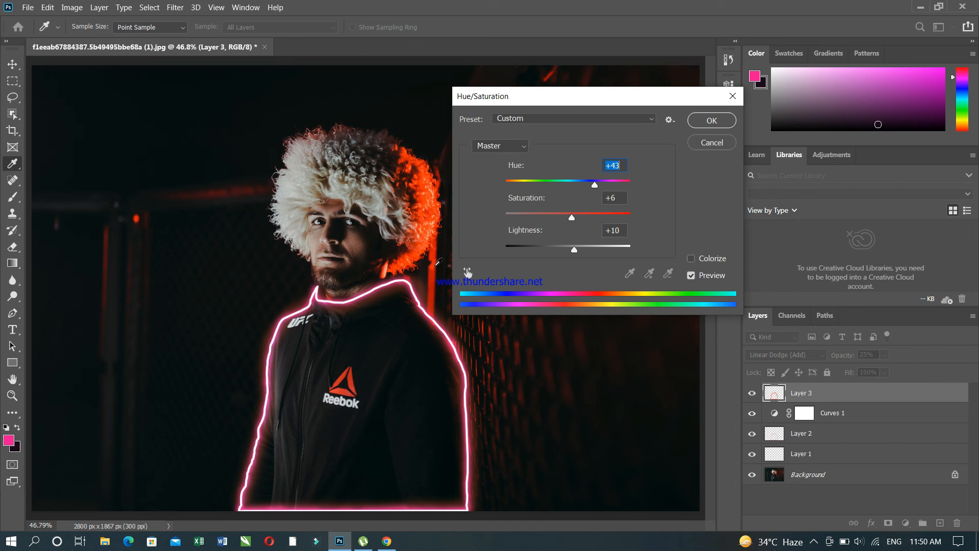
{"action": "left_click_drag", "start_coordinate": [577, 216], "coordinate": [623, 216]}
{"action": "left_click_drag", "start_coordinate": [594, 185], "coordinate": [630, 218]}
{"action": "left_click_drag", "start_coordinate": [574, 250], "coordinate": [554, 260]}
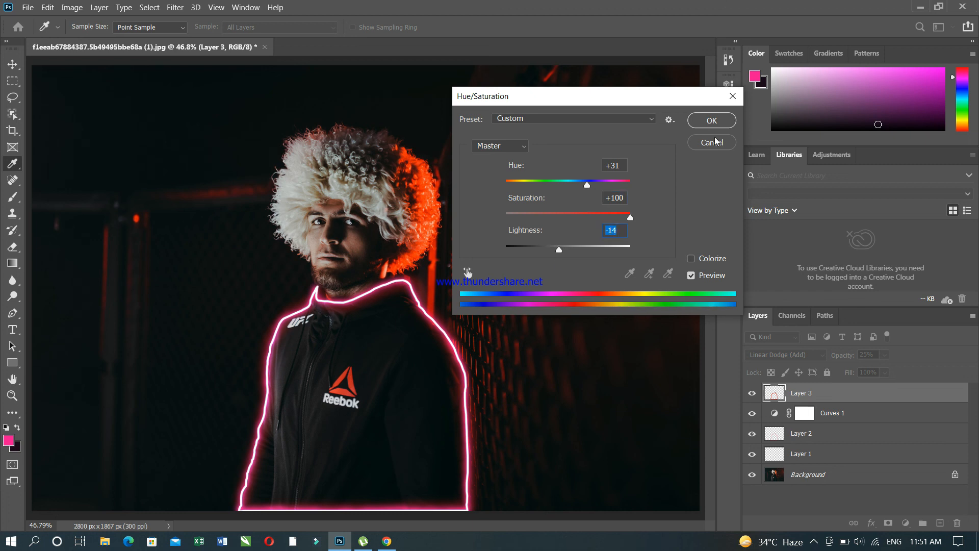
{"action": "left_click", "coordinate": [714, 123]}
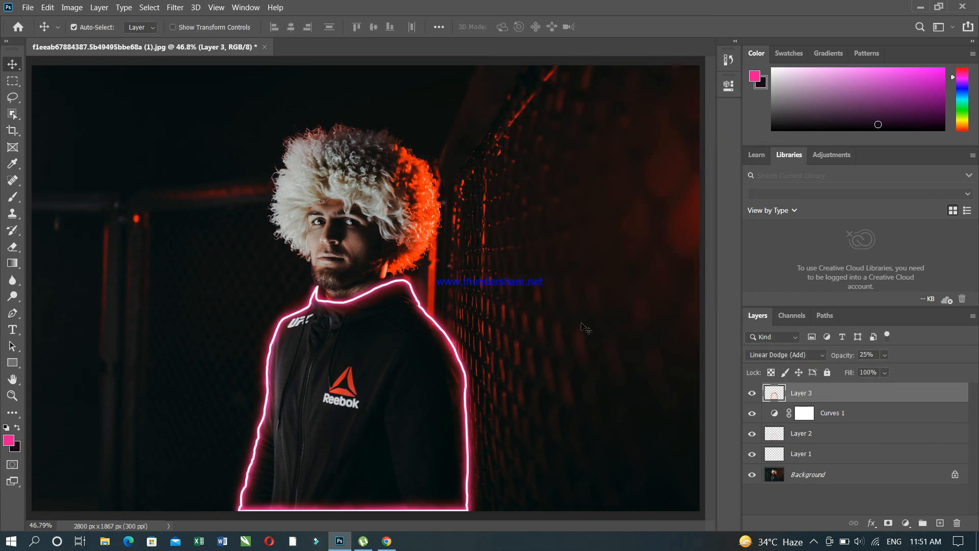
Apply a Gaussian Blur with a 3.8 pixel radius to the wide glow on Layer 3
{"action": "left_click", "coordinate": [177, 10]}
{"action": "mouse_move", "coordinate": [213, 145]}
{"action": "left_click", "coordinate": [363, 190]}
{"action": "left_click_drag", "start_coordinate": [435, 290], "coordinate": [422, 293]}
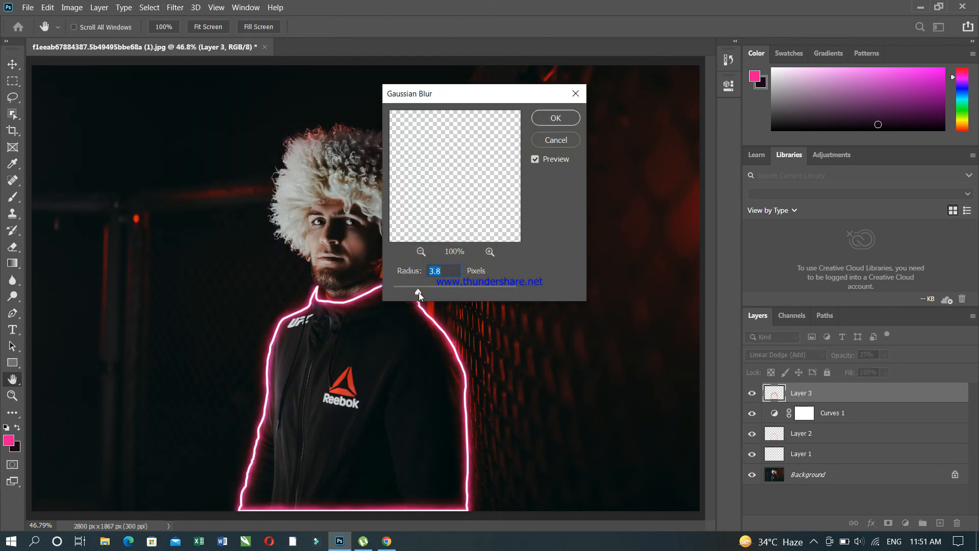
{"action": "left_click", "coordinate": [549, 117]}
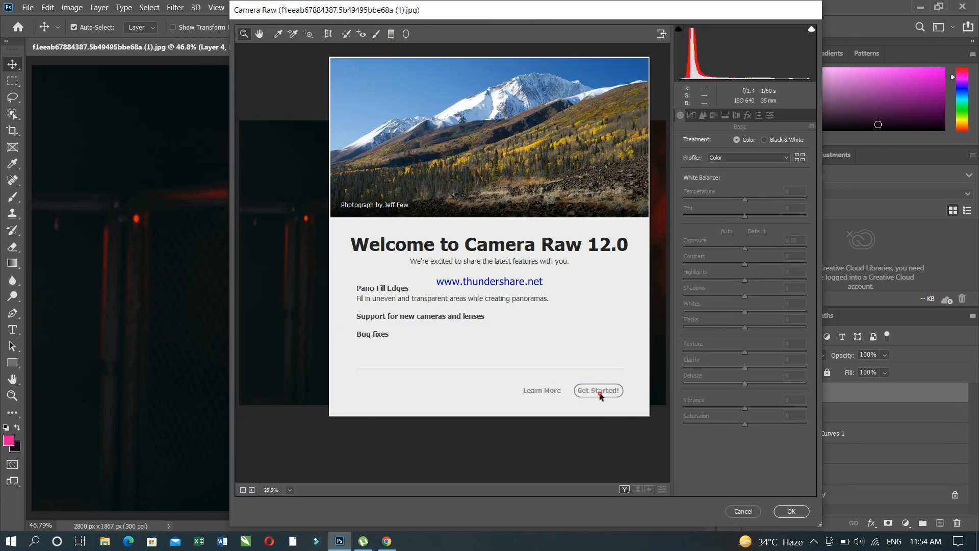
Apply the Camera Raw Filter to Layer 4 with temperature -15, tint +23, exposure -0.20 and increased contrast
{"action": "left_click", "coordinate": [598, 391]}
{"action": "left_click_drag", "start_coordinate": [745, 199], "coordinate": [759, 215]}
{"action": "left_click_drag", "start_coordinate": [745, 249], "coordinate": [745, 295]}
{"action": "left_click", "coordinate": [792, 511]}
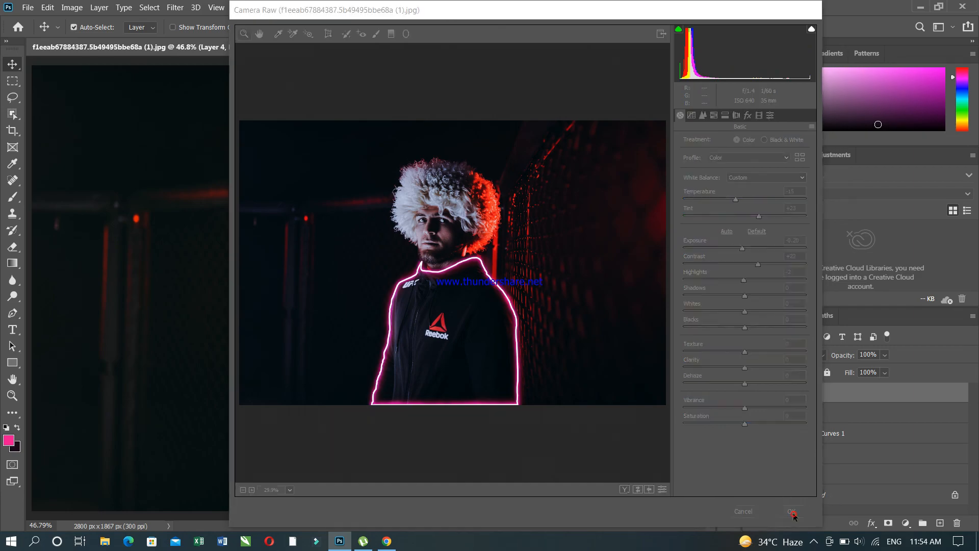